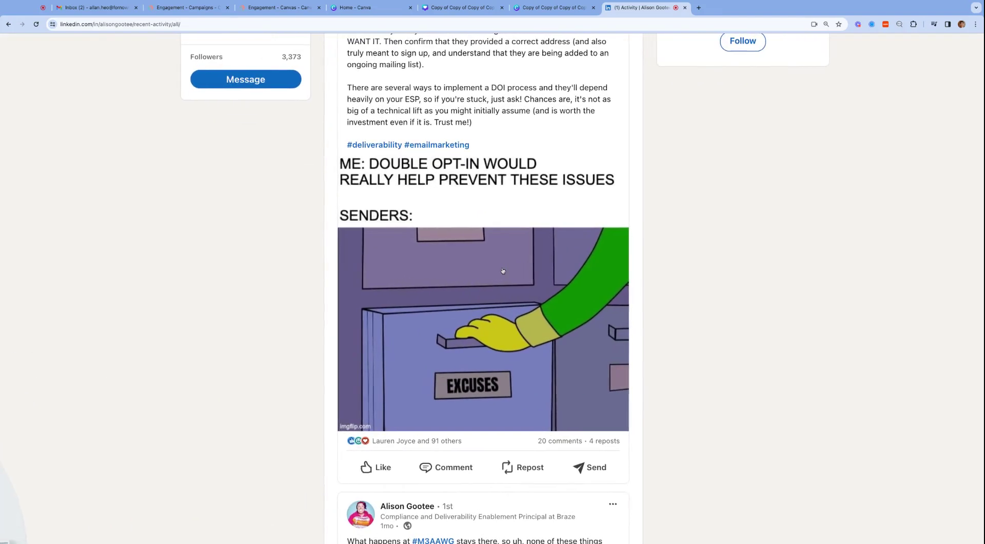
scroll(503, 271, up, 5)
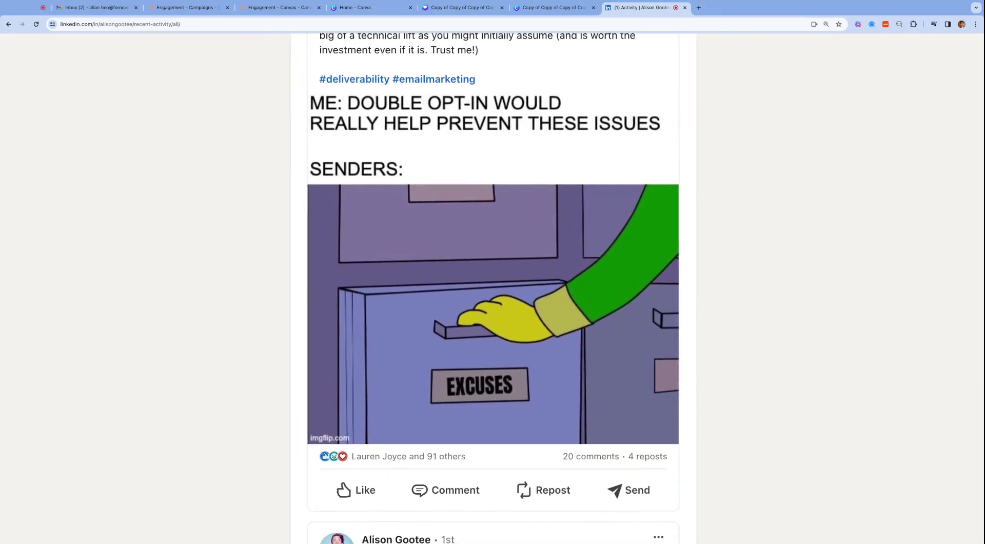
Scroll through the Braze double opt-in tutorial's title slide and advance to the next slide.
scroll(492, 288, down, 1)
scroll(493, 287, down, 5)
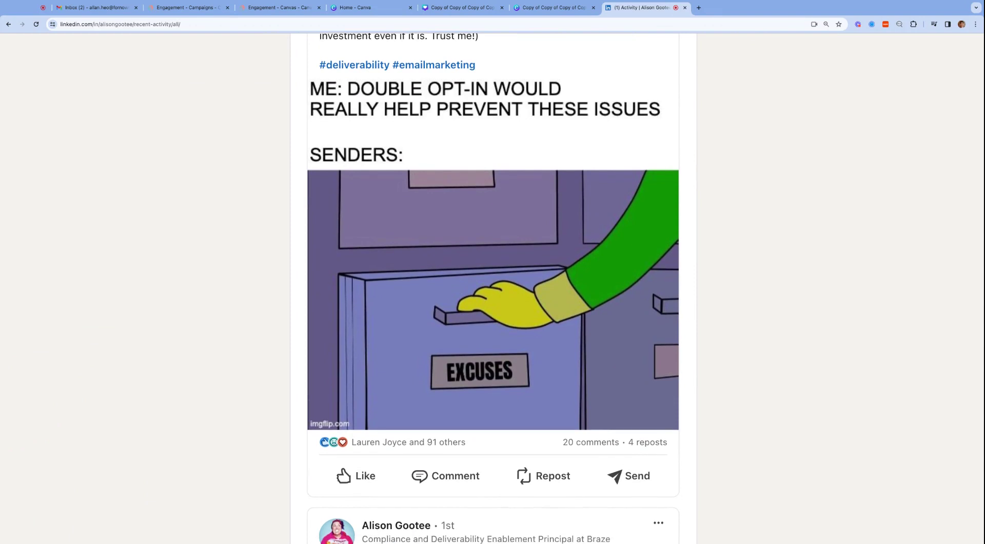
scroll(493, 287, down, 2)
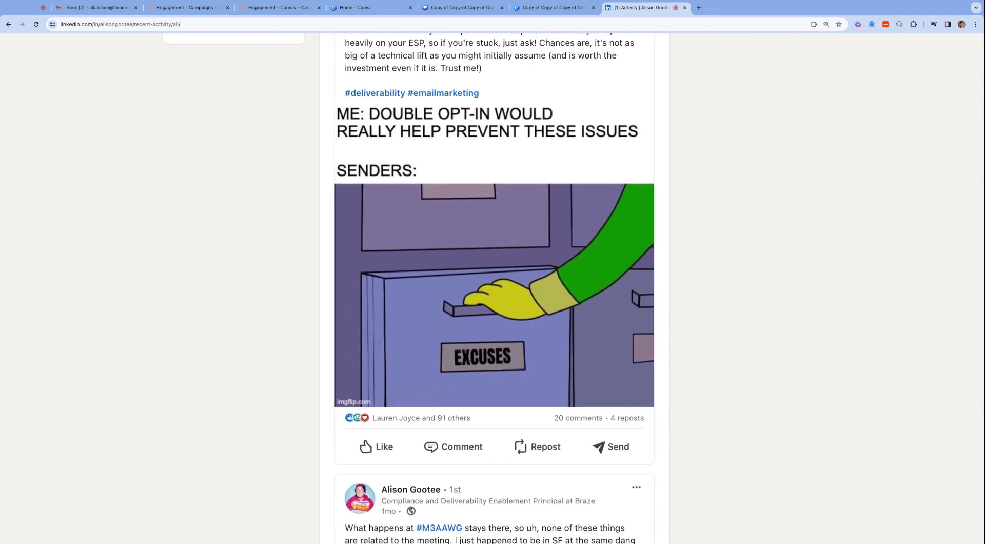
scroll(477, 267, down, 3)
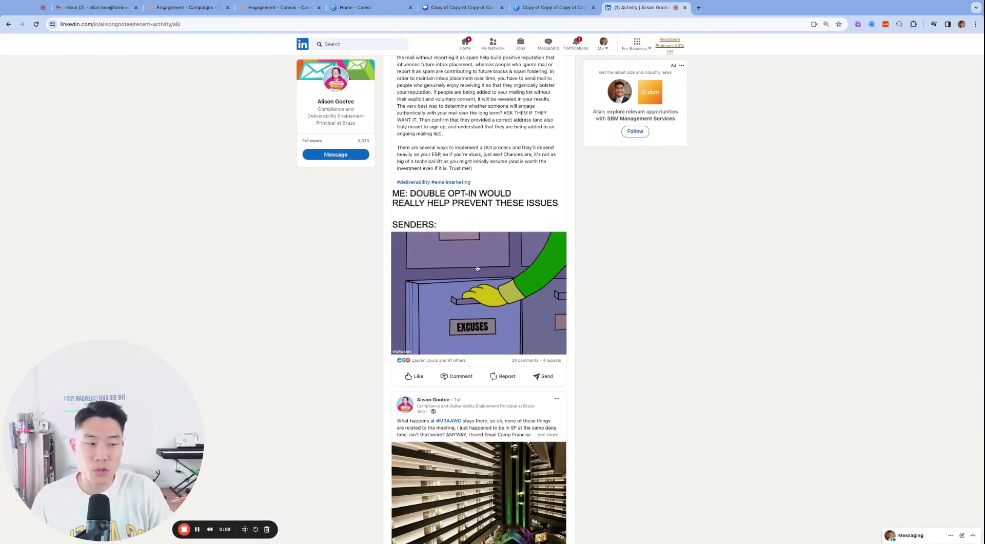
scroll(478, 298, down, 1)
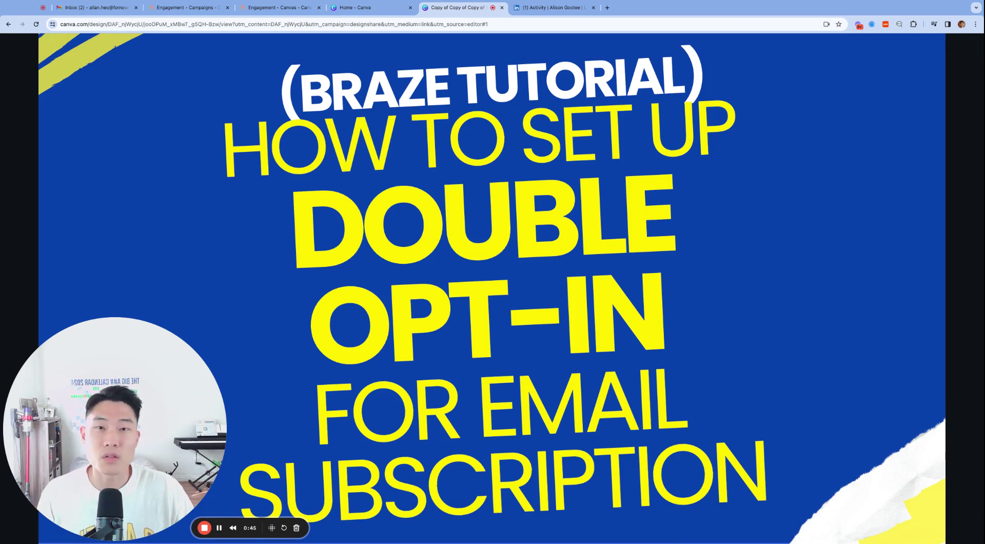
click(789, 273)
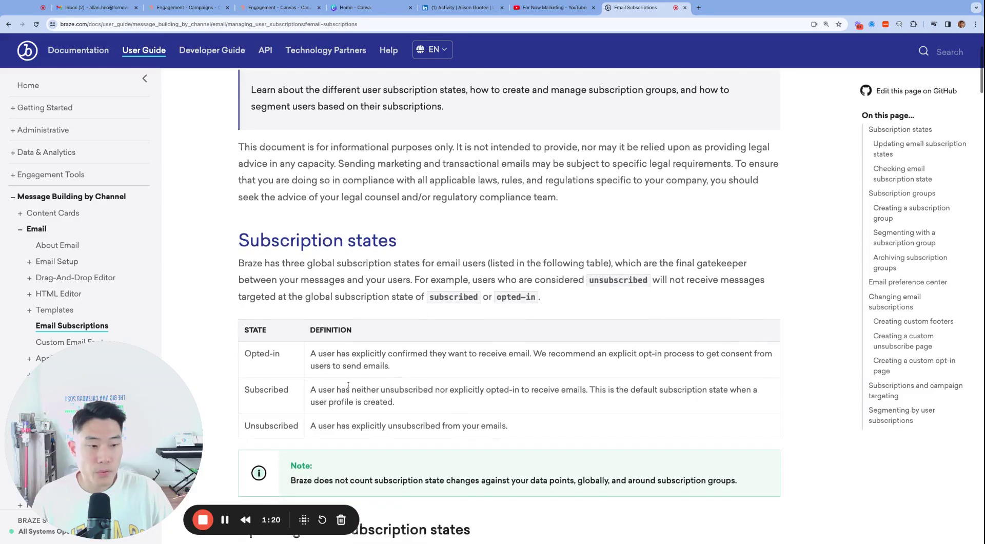
Highlight the Unsubscribed, Subscribed and Opted-in states, then the full Subscribed definition.
scroll(508, 288, down, 2)
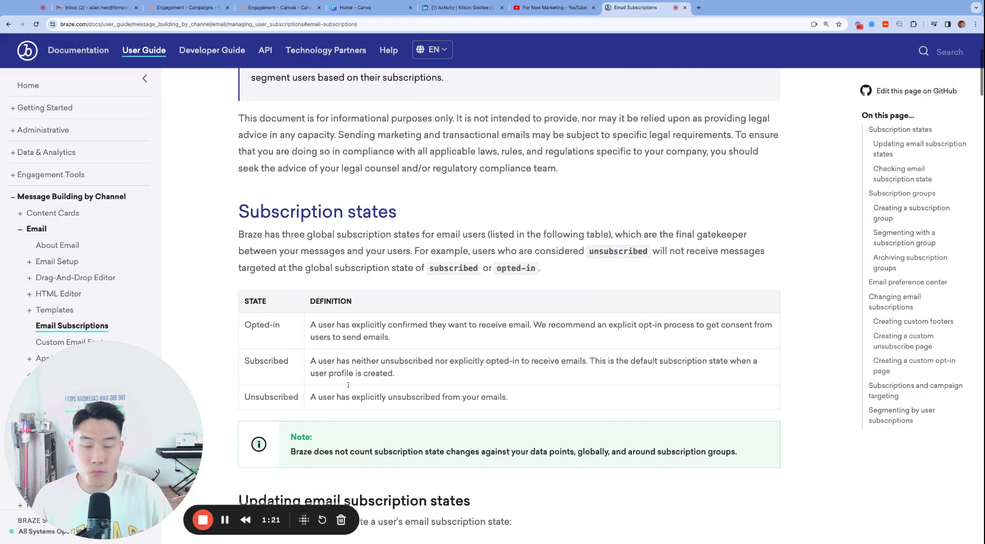
scroll(280, 350, down, 1)
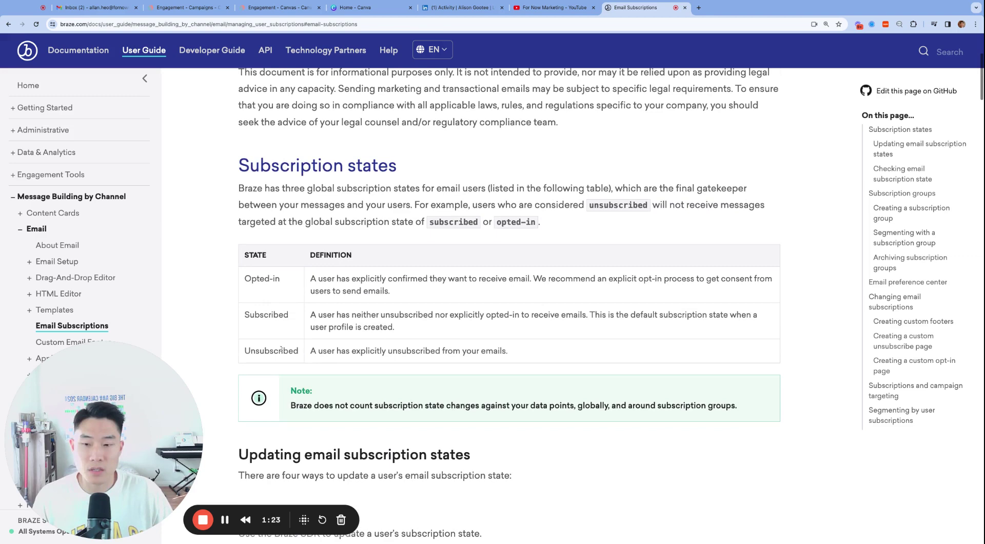
double_click(281, 350)
double_click(269, 313)
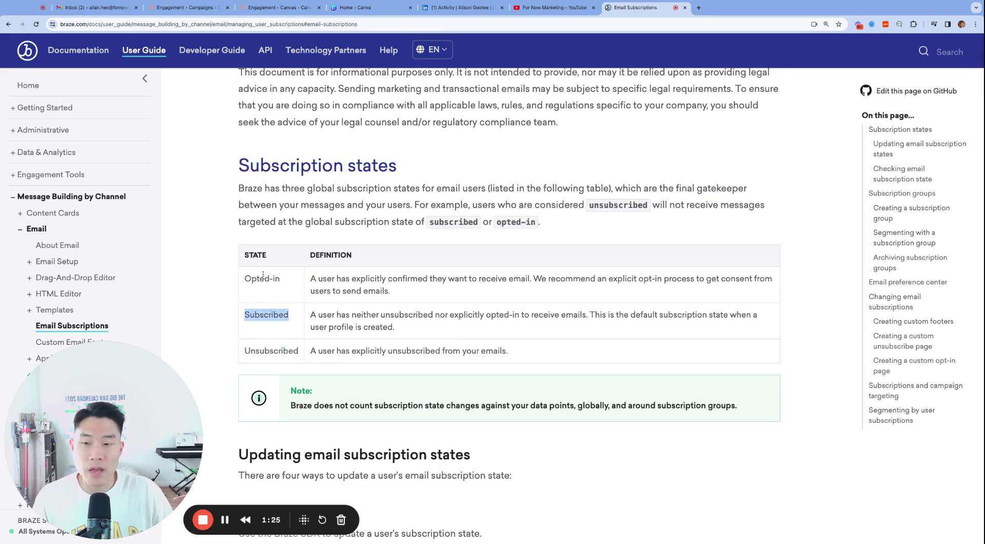
triple_click(263, 276)
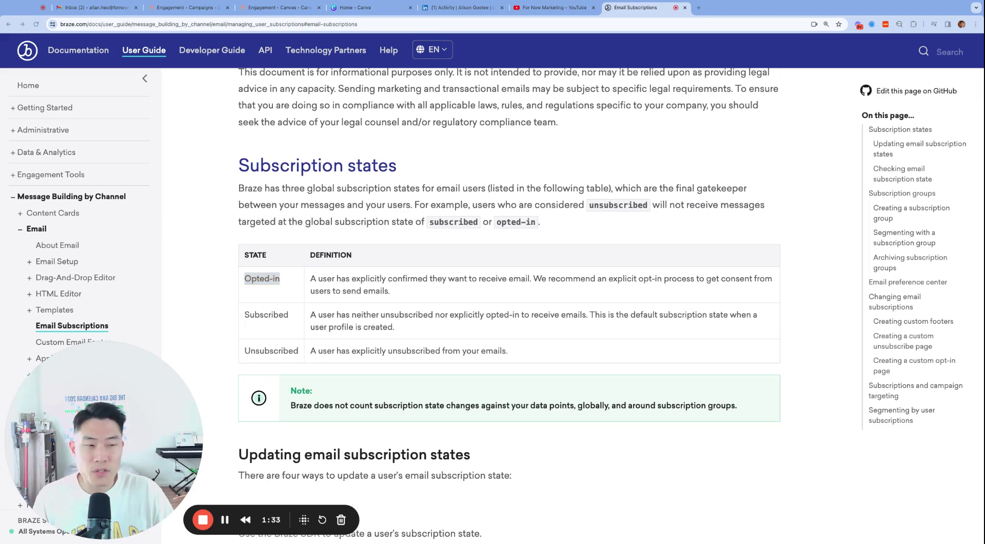
key(super+Tab)
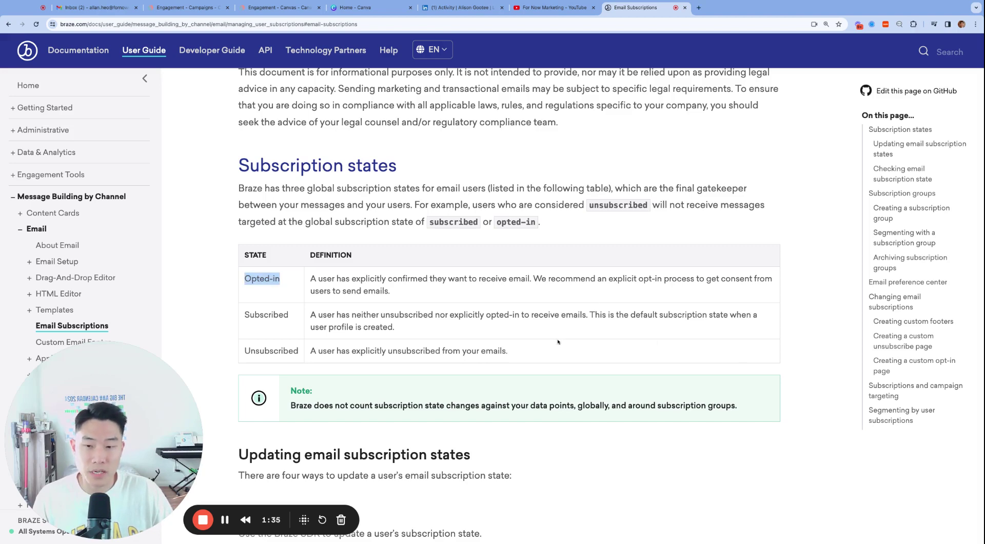
triple_click(468, 314)
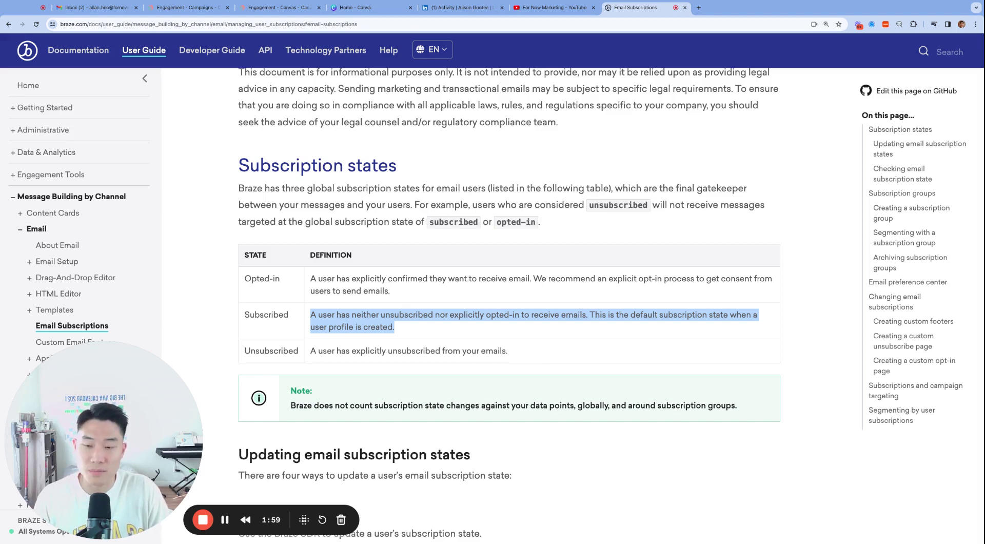
Scroll through the 'Embracing the Double Opt-In' article.
scroll(403, 329, down, 4)
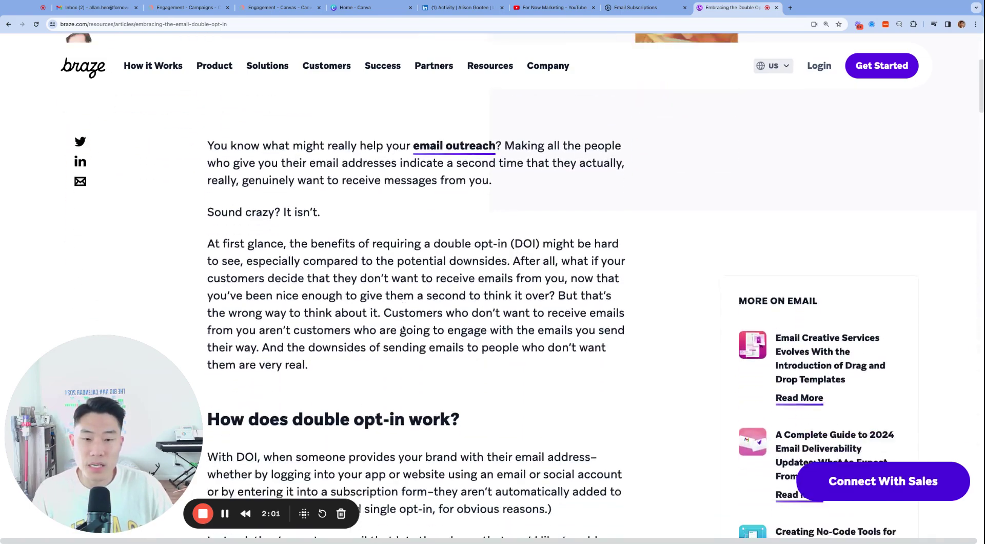
scroll(403, 328, down, 13)
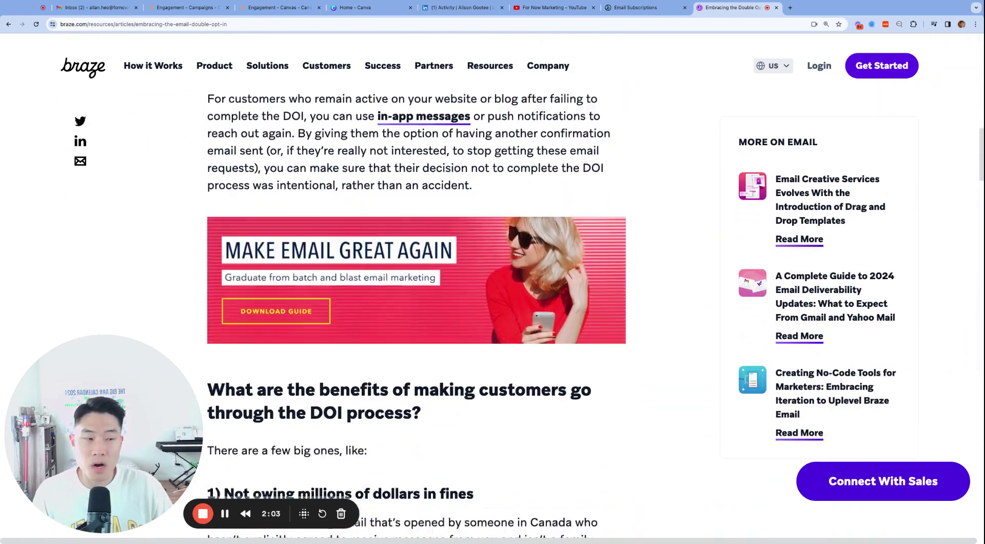
scroll(402, 328, down, 7)
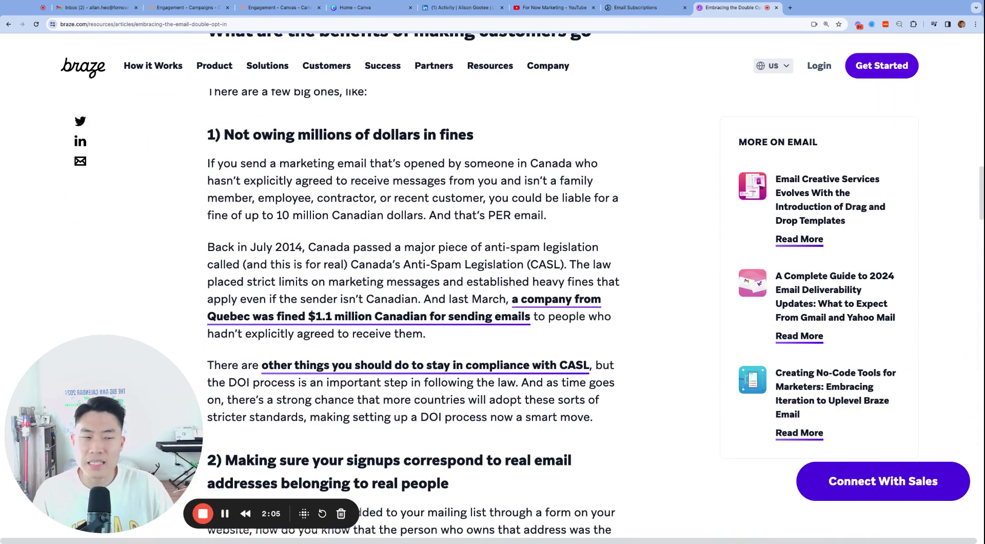
scroll(414, 285, down, 8)
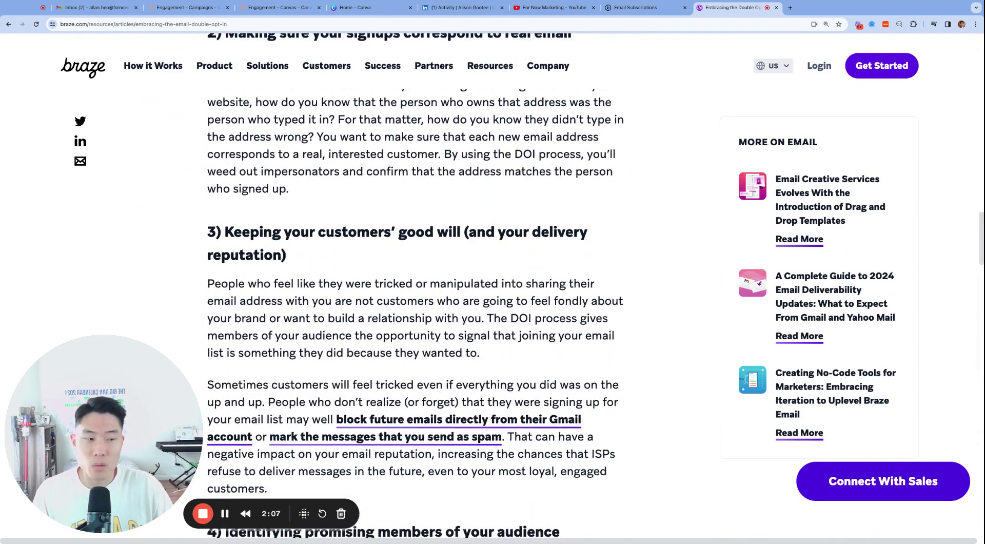
scroll(415, 284, down, 5)
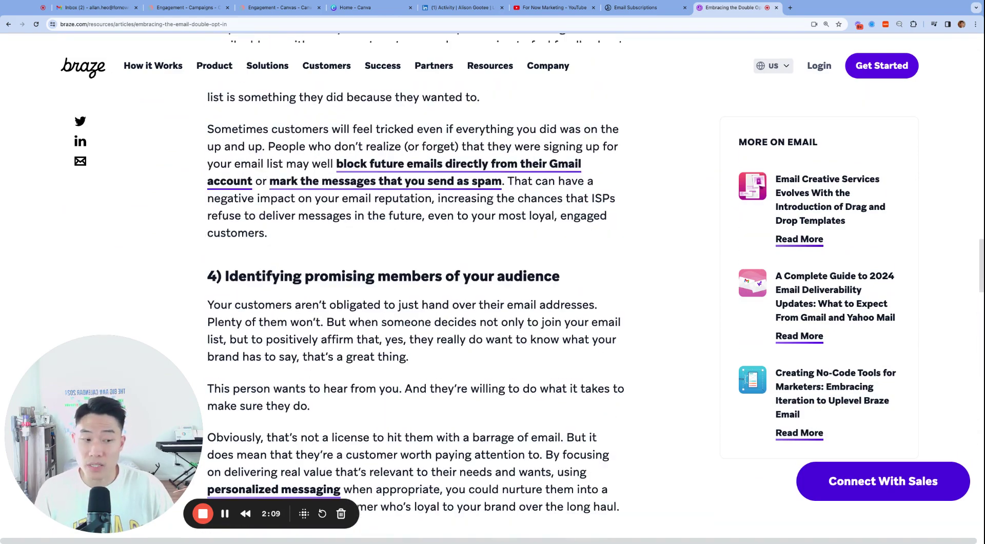
scroll(416, 284, down, 4)
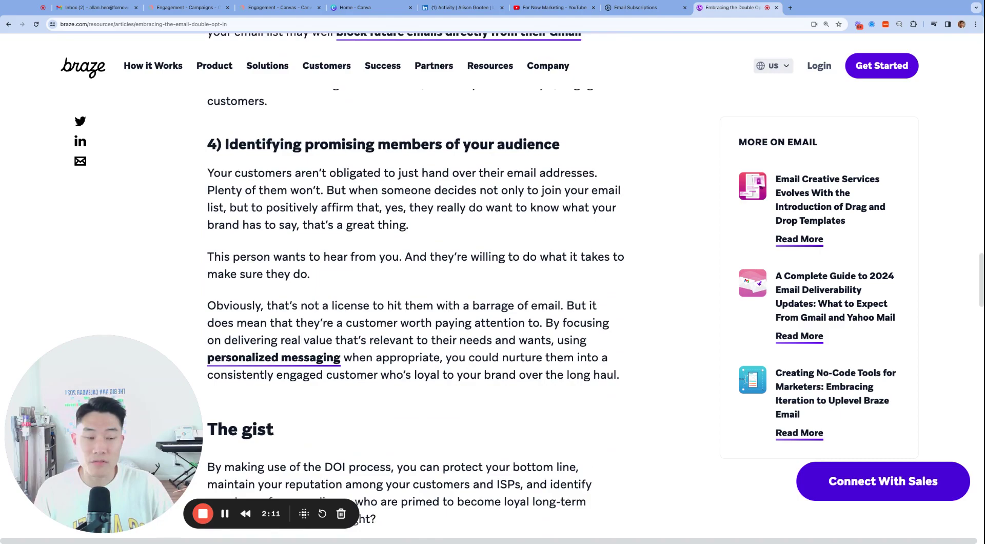
scroll(415, 285, down, 11)
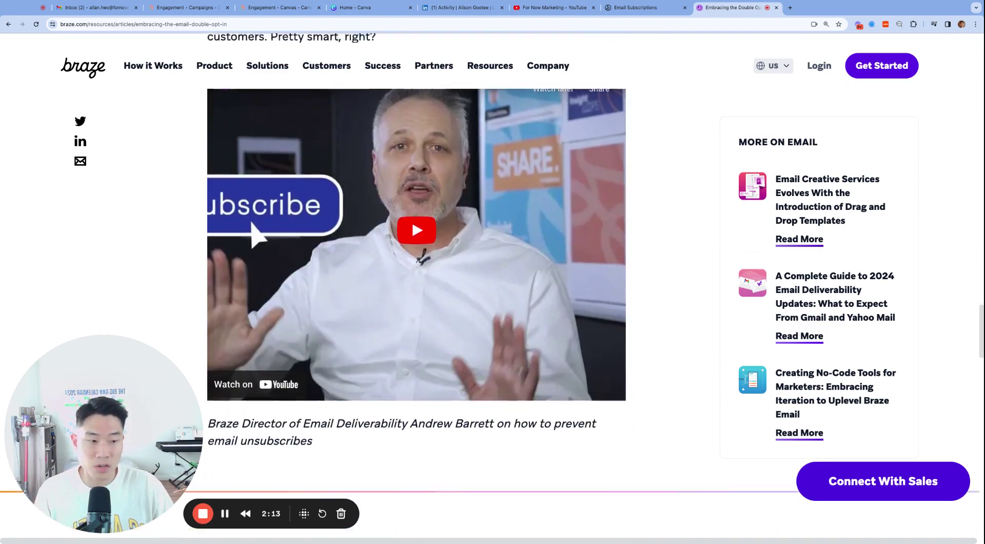
scroll(415, 284, down, 2)
scroll(415, 284, up, 20)
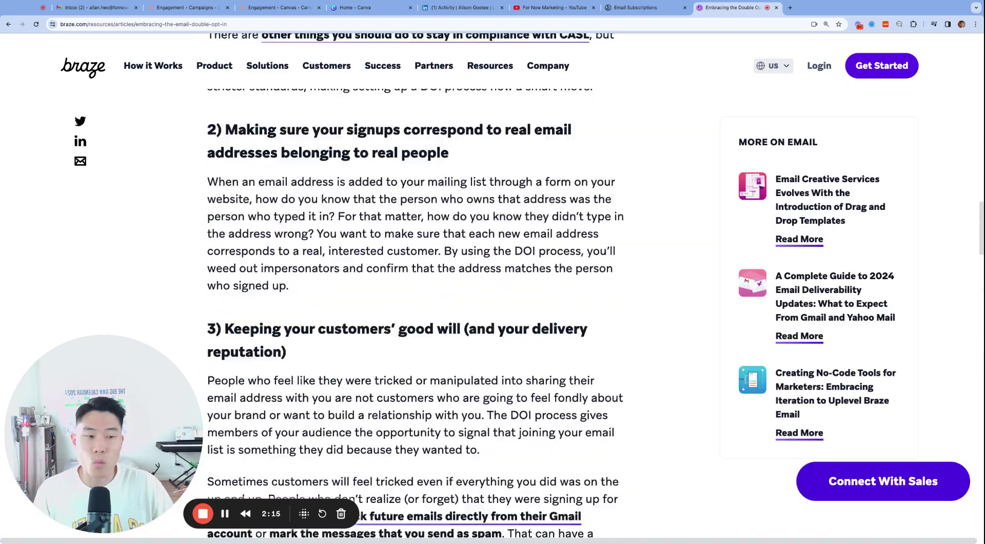
scroll(415, 285, down, 1)
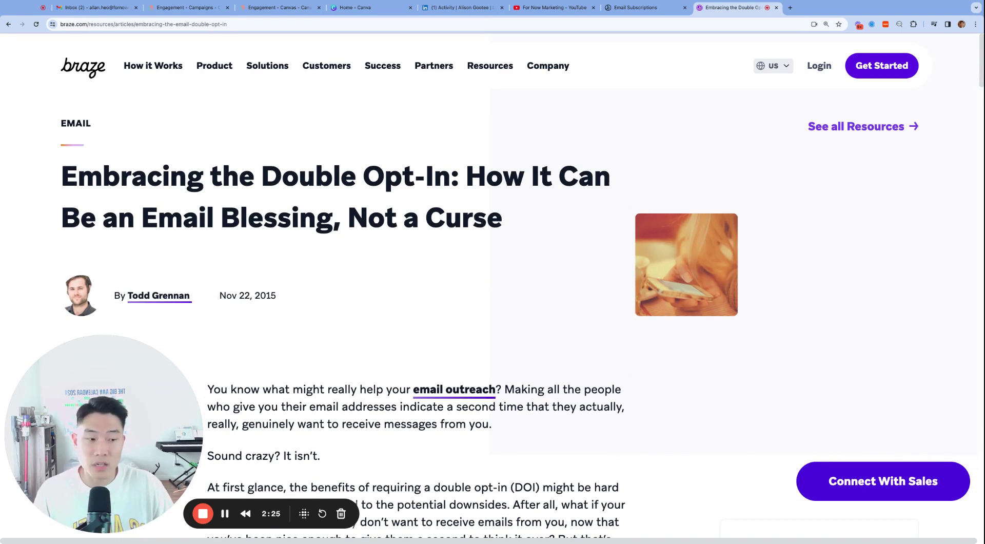
Review the Opted-in definition in the Email Subscriptions docs, then go to the Braze Campaigns list.
key(ctrl+shift+Tab)
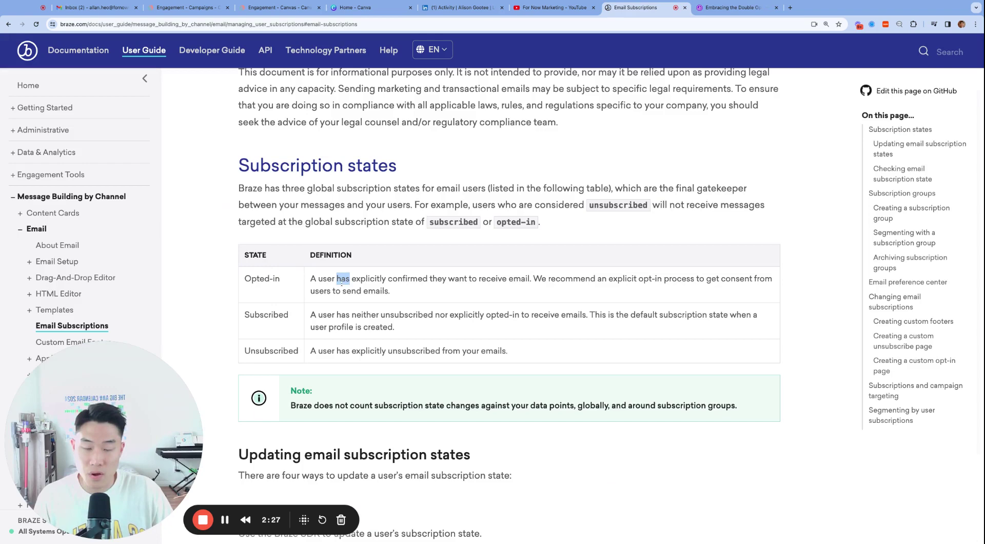
triple_click(339, 282)
click(434, 295)
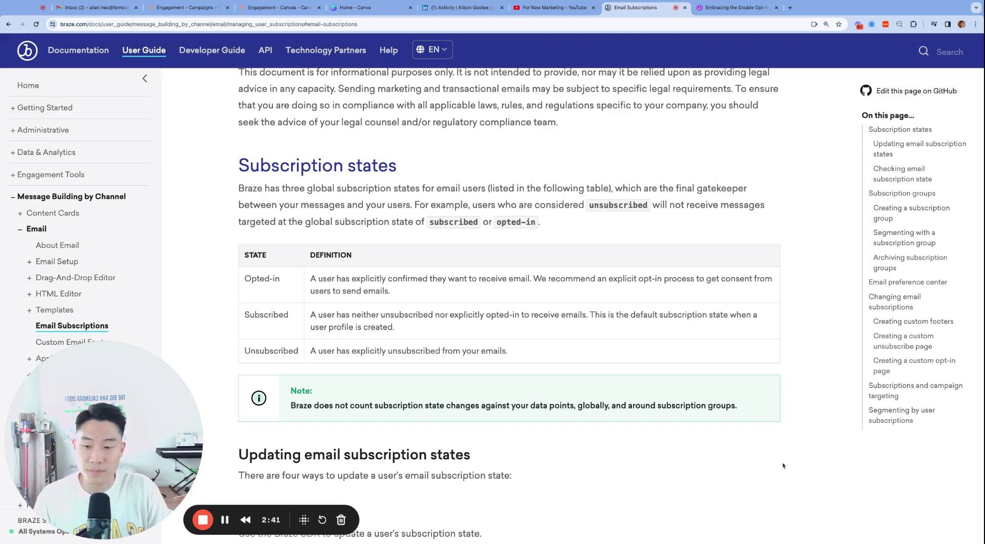
key(super+3)
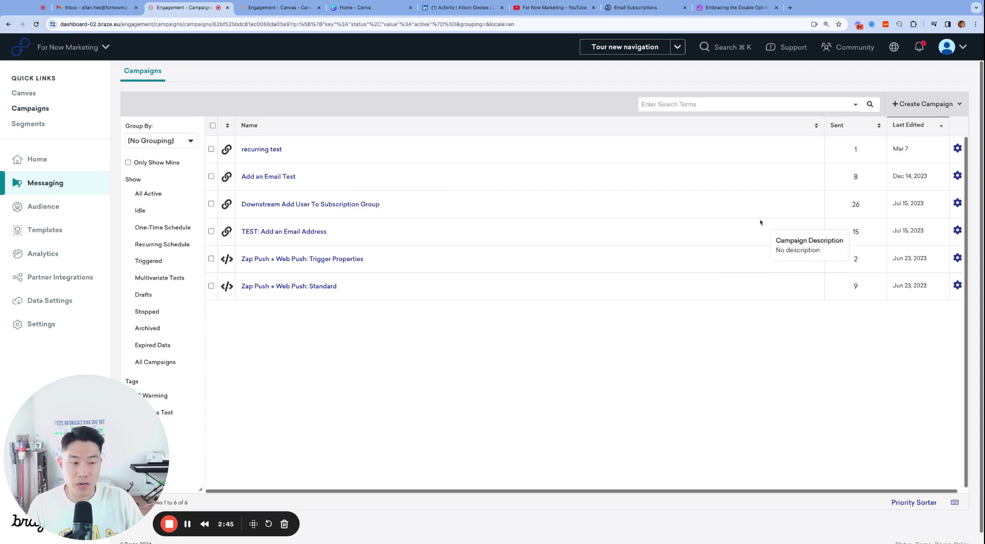
Create a new email campaign named DOI-FNM.
click(907, 109)
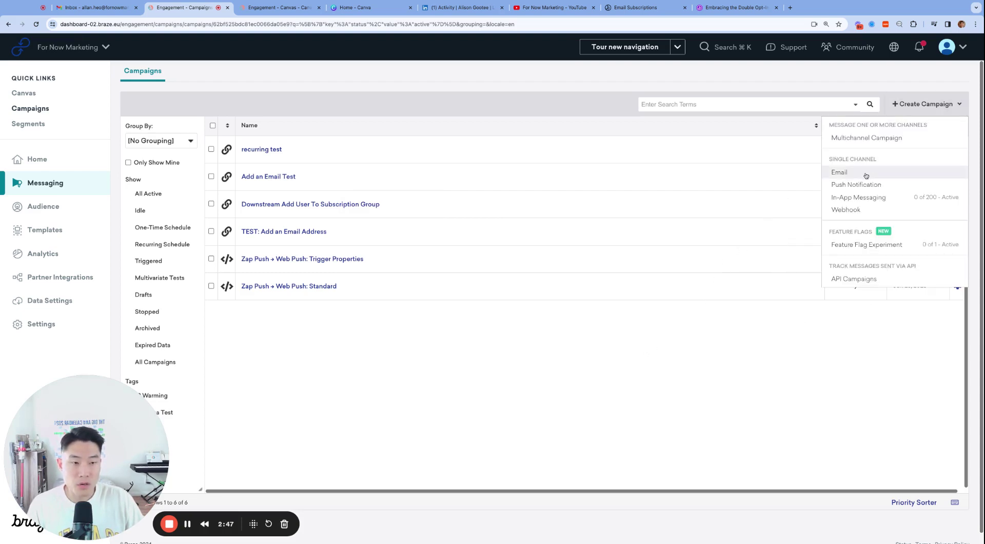
click(865, 175)
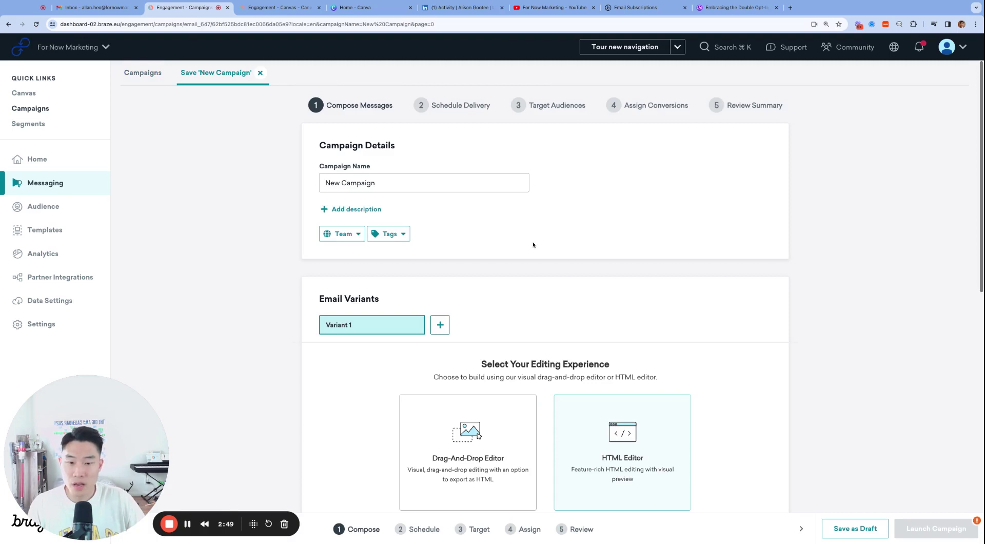
click(441, 190)
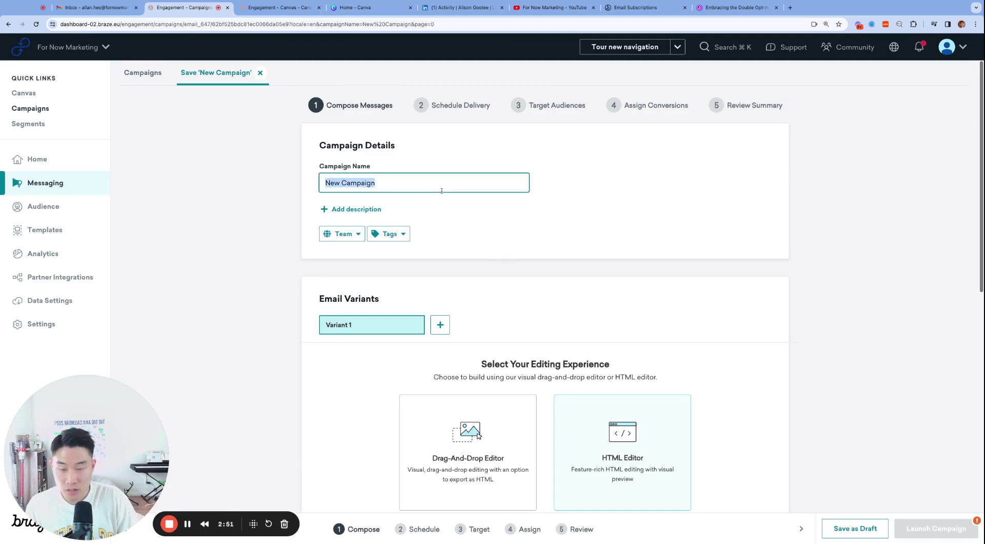
text(DOI-Fn)
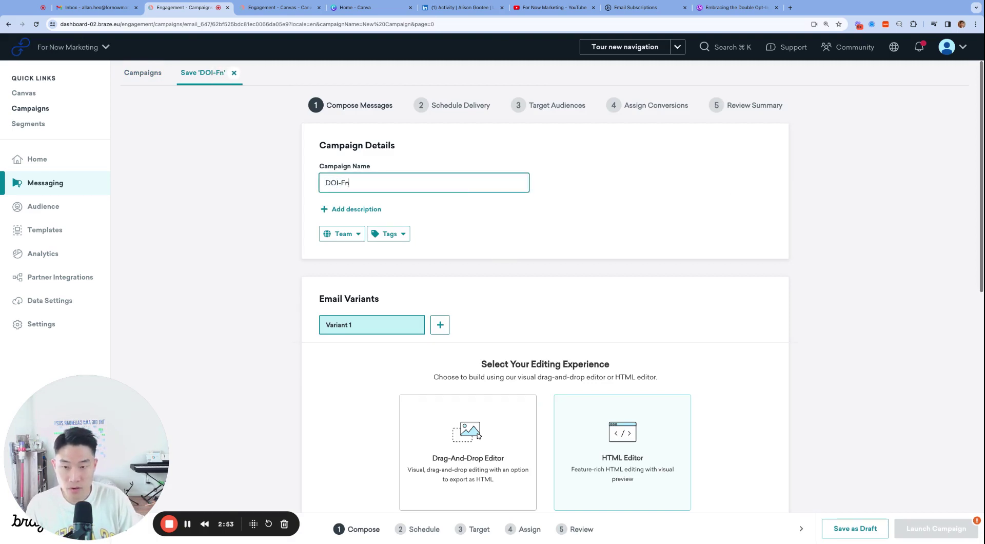
key(BackSpace)
text(N)
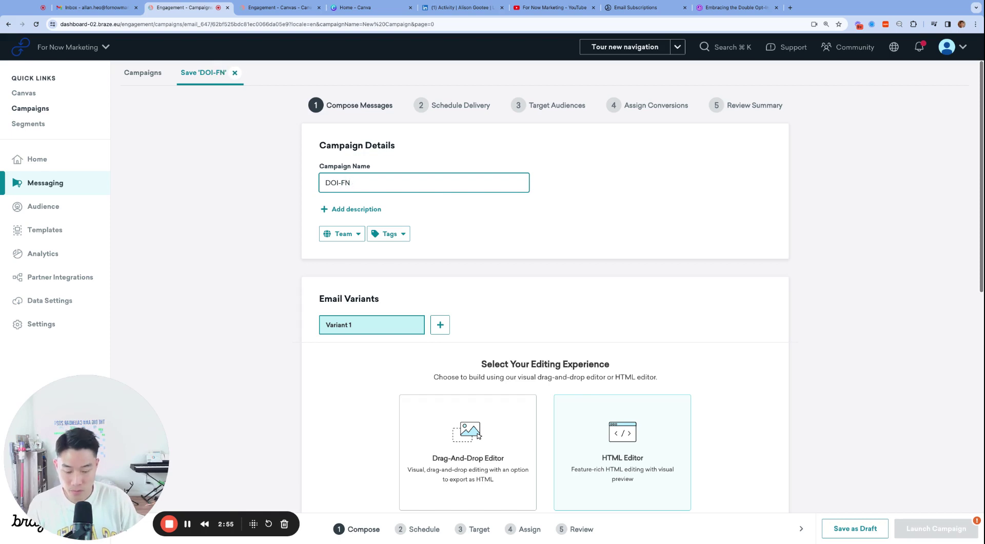
text(M)
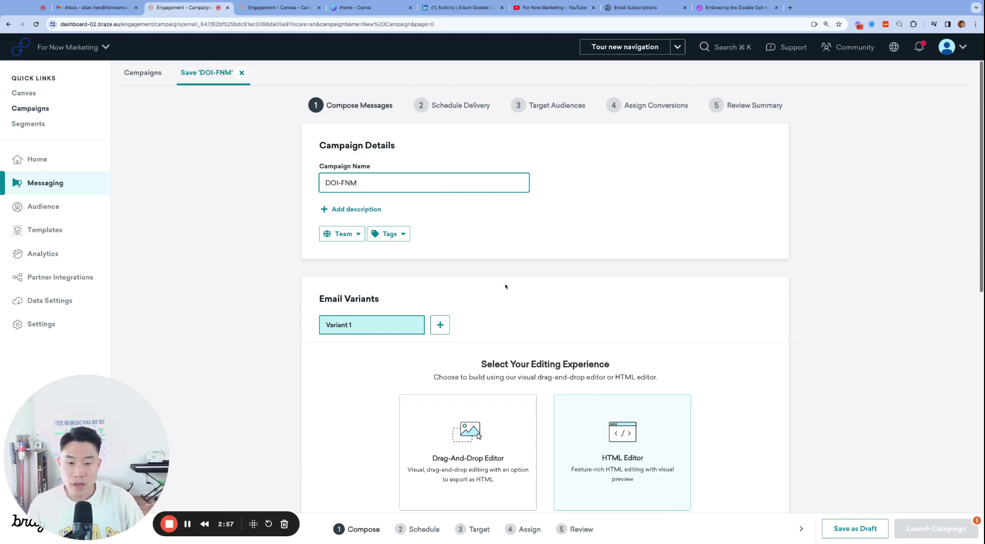
Base the email on the Welcome 1 template and enter the subject 'Welcome! DOI'.
scroll(505, 286, down, 6)
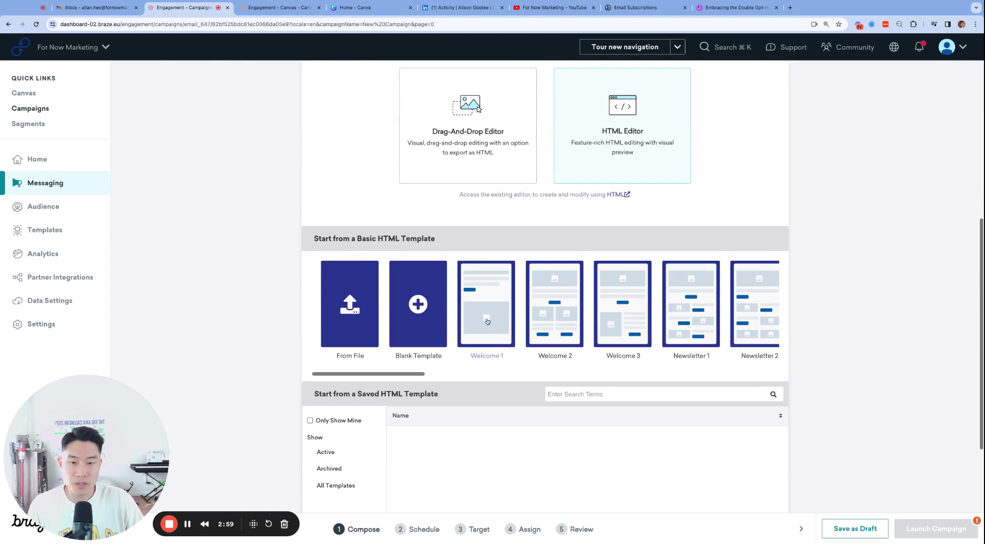
click(487, 322)
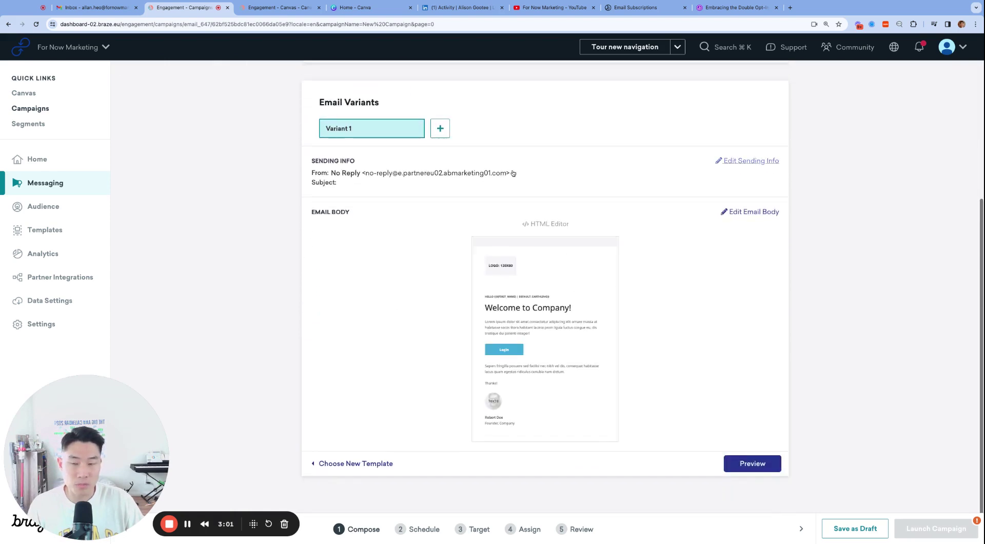
click(513, 173)
click(132, 244)
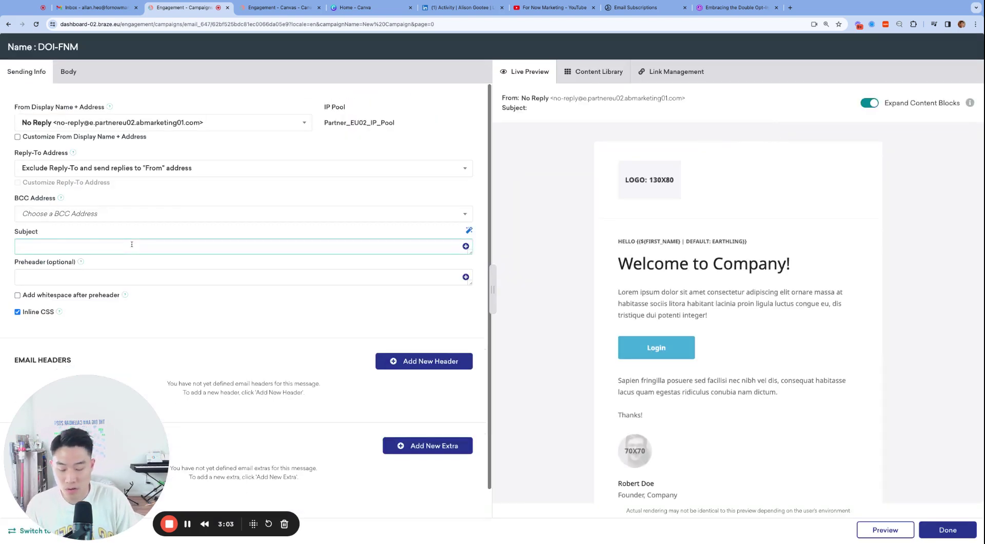
text(Welcome! DOI)
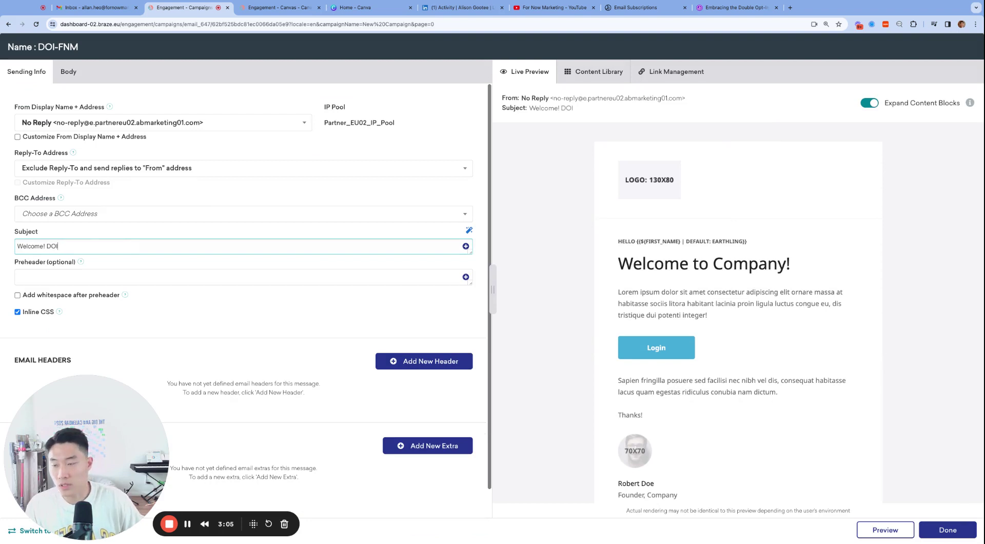
scroll(190, 212, down, 1)
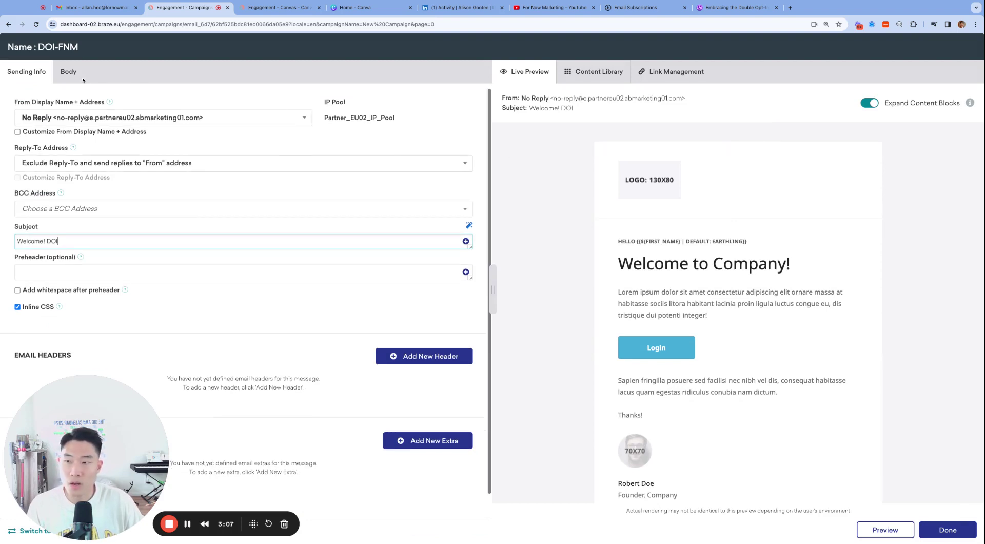
In the HTML body, find 'login' and change the button text to 'Sign me up for emails!'.
click(82, 79)
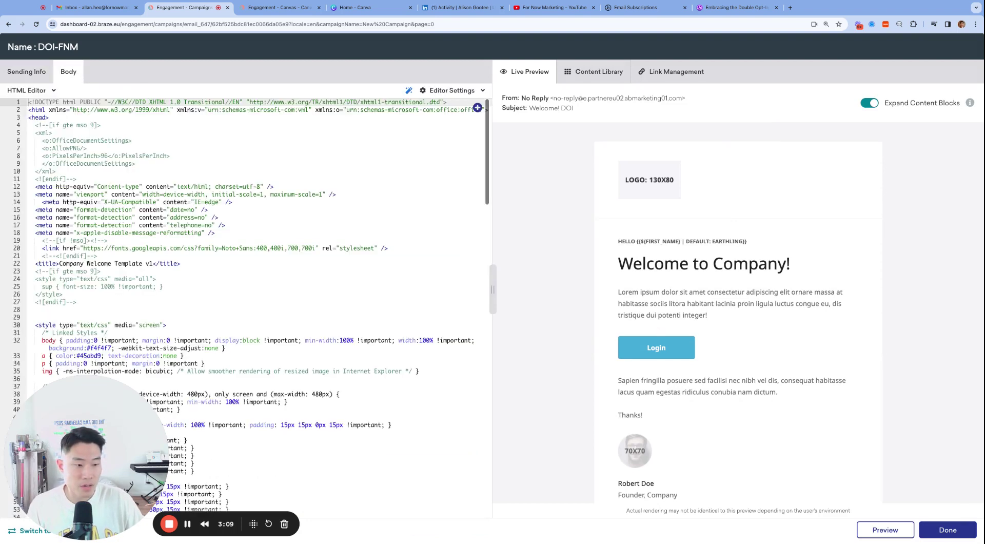
scroll(733, 308, down, 1)
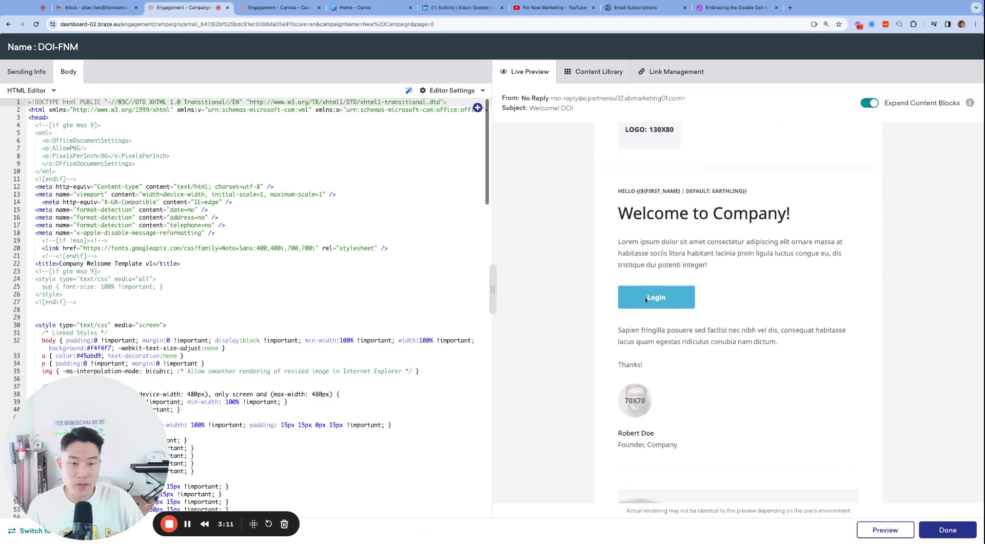
click(237, 470)
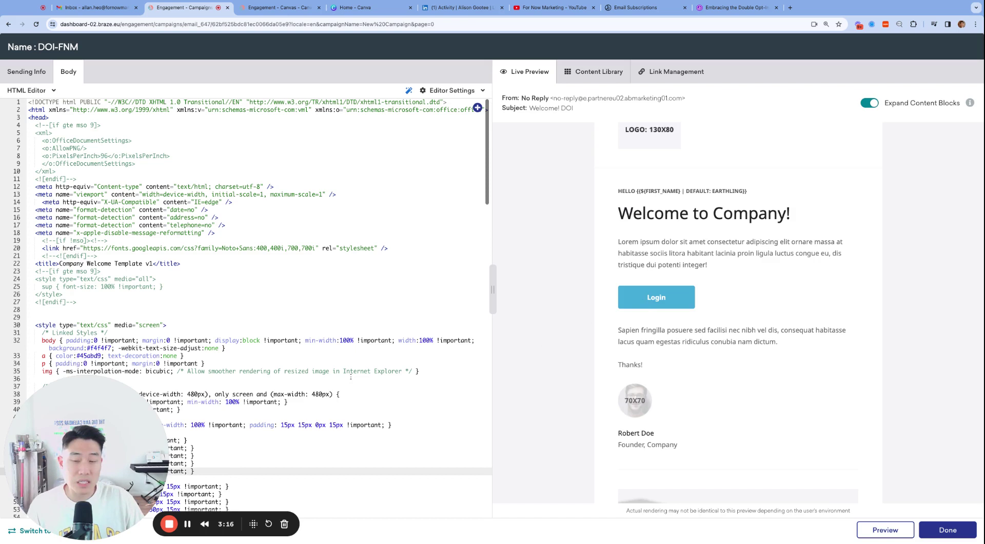
scroll(362, 378, down, 1)
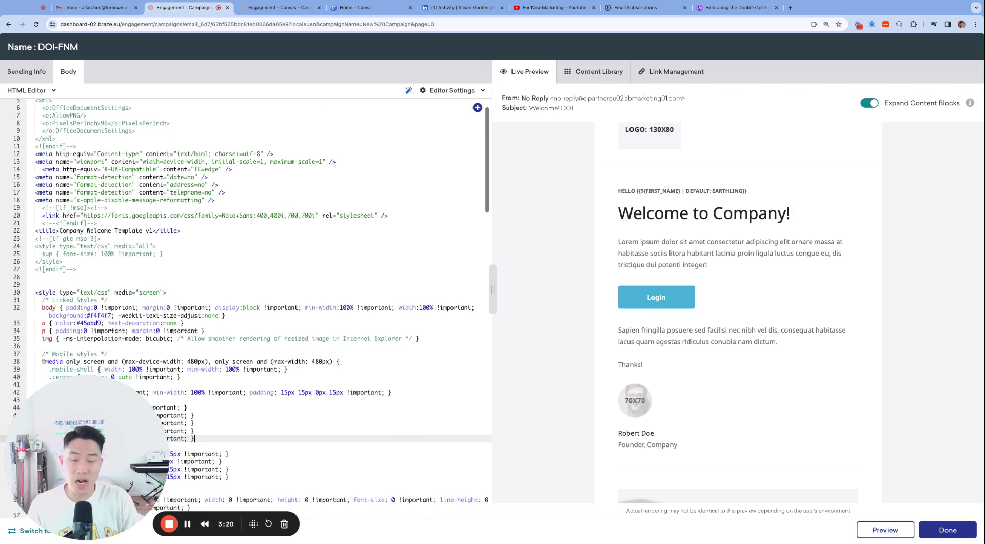
click(395, 375)
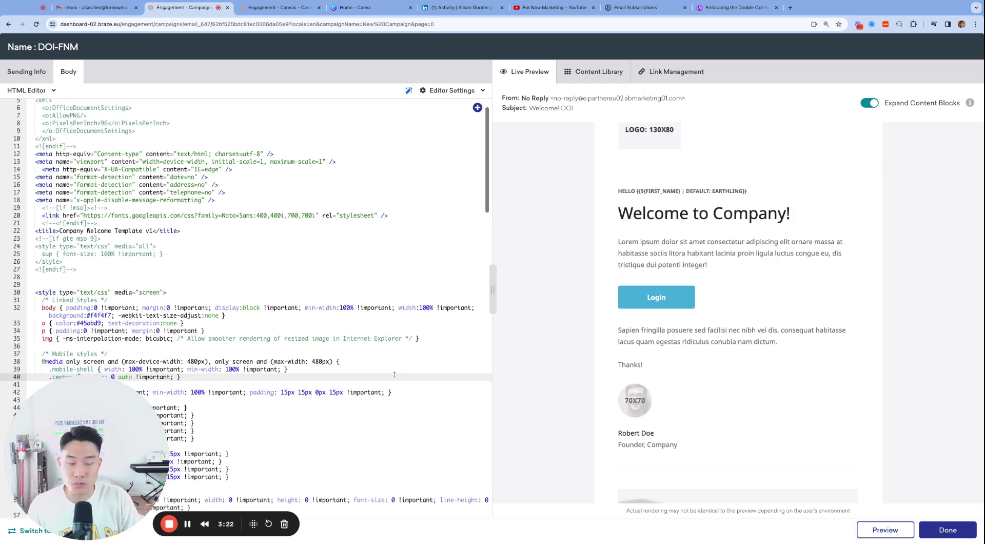
key(ctrl+f)
text(login)
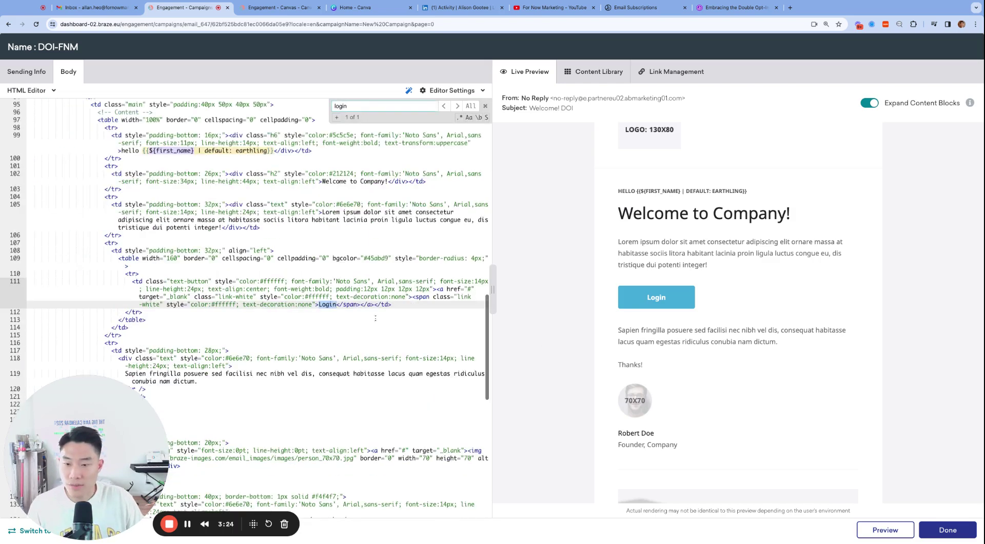
double_click(327, 305)
text(Sign me )
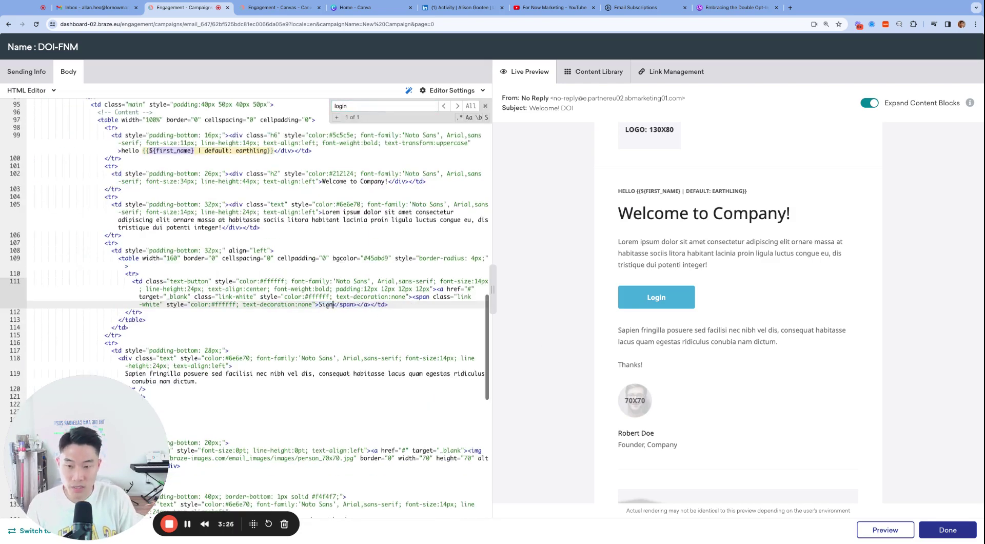
text(up for emails!)
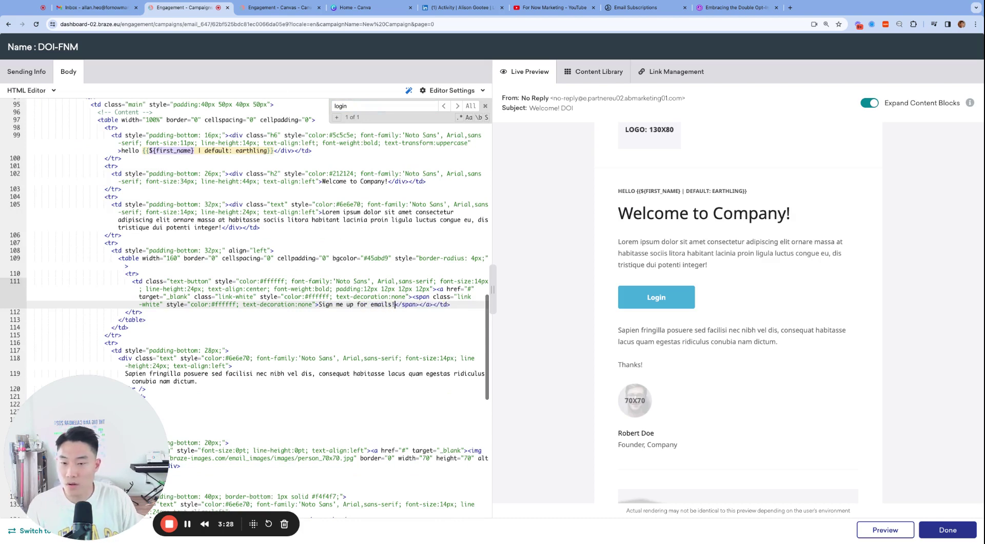
click(311, 281)
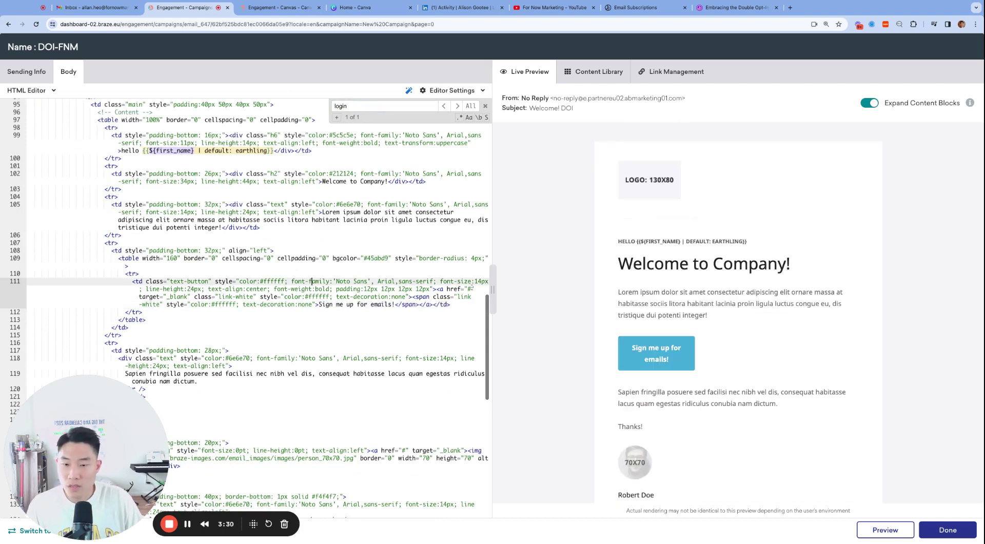
click(471, 288)
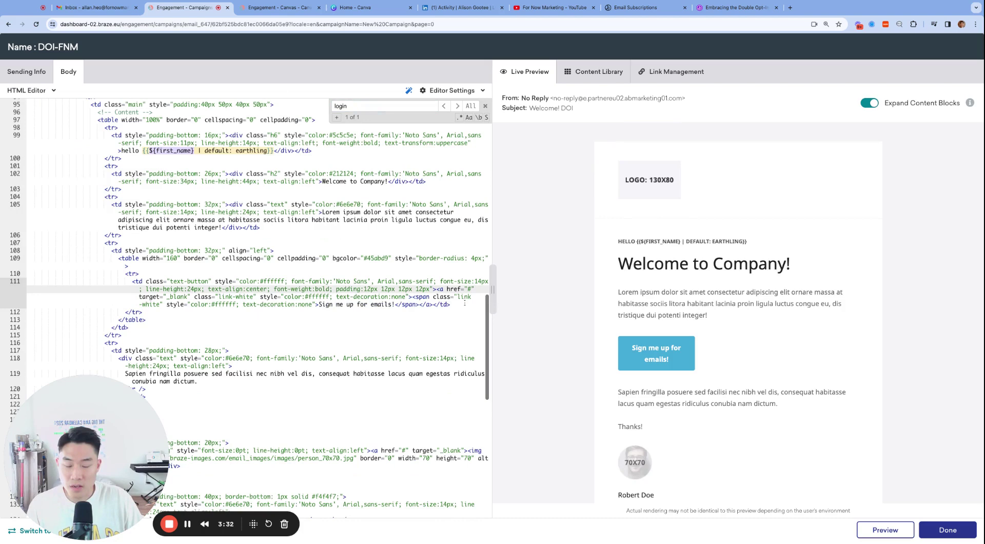
key(BackSpace)
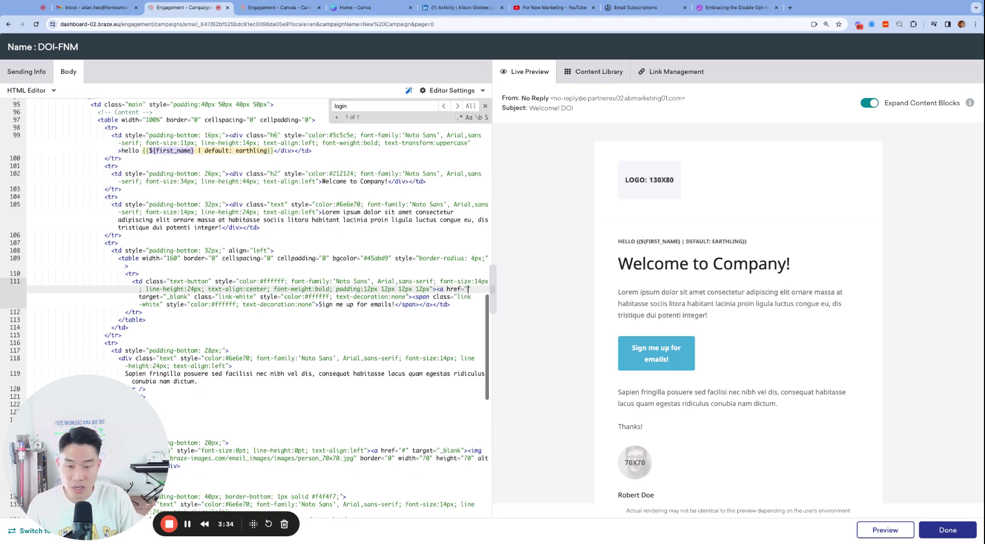
text(htt)
text(ps://foro)
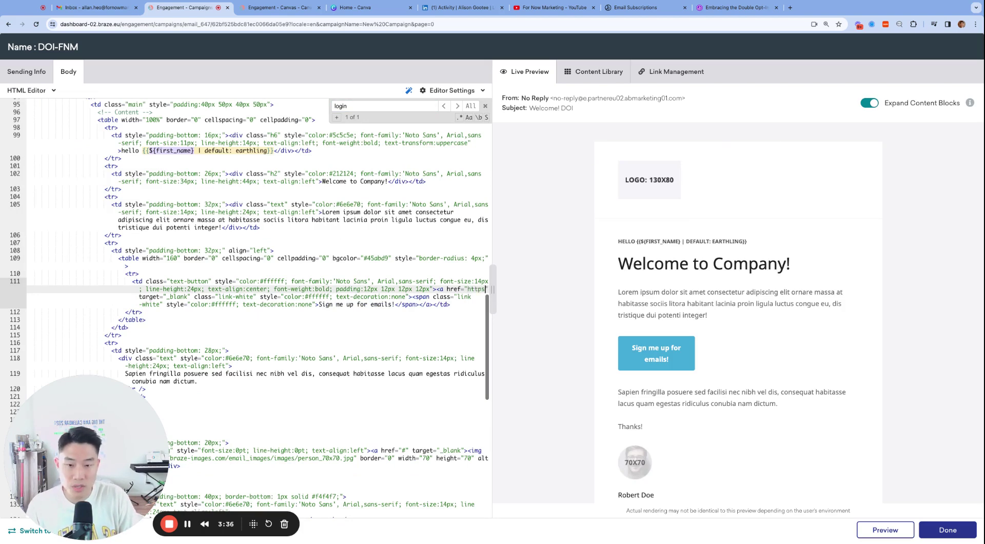
key(BackSpace)
text(nowmarketing.com)
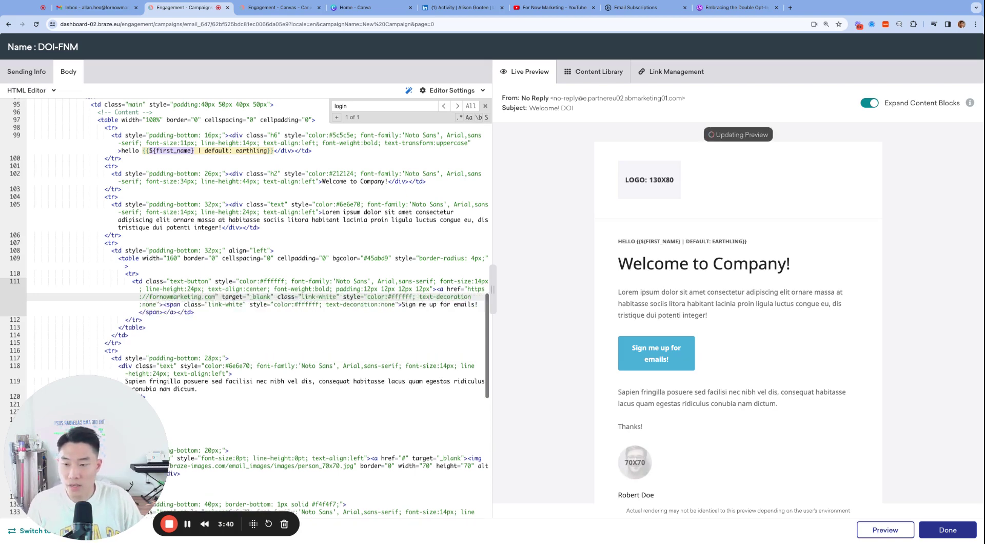
Copy the link URL and test it in a new browser tab, then return to Braze.
key(alt+shift+Left)
key(alt+shift+Left)
key(alt+shift+Left)
key(alt+shift+Left)
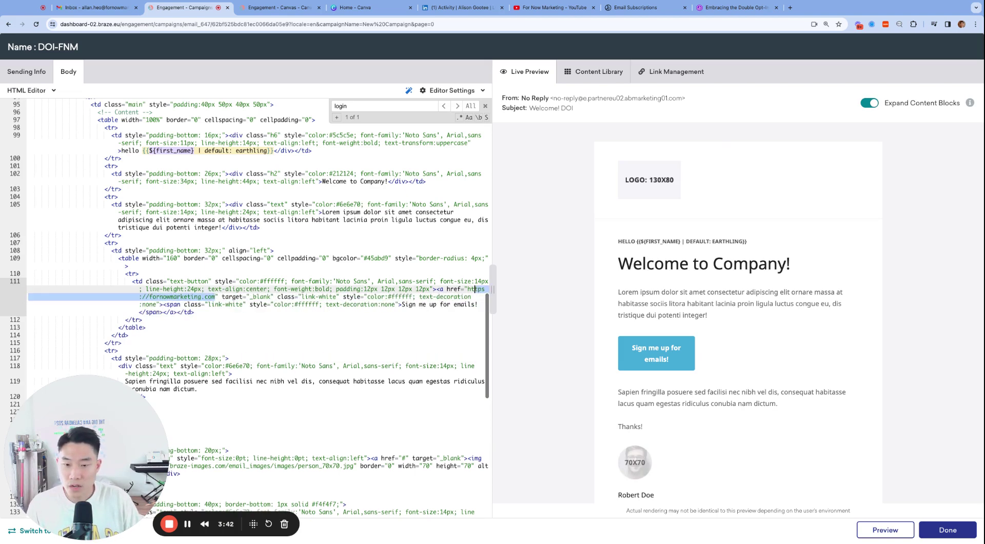
key(ctrl+c)
key(ctrl+t)
key(ctrl+v)
key(Return)
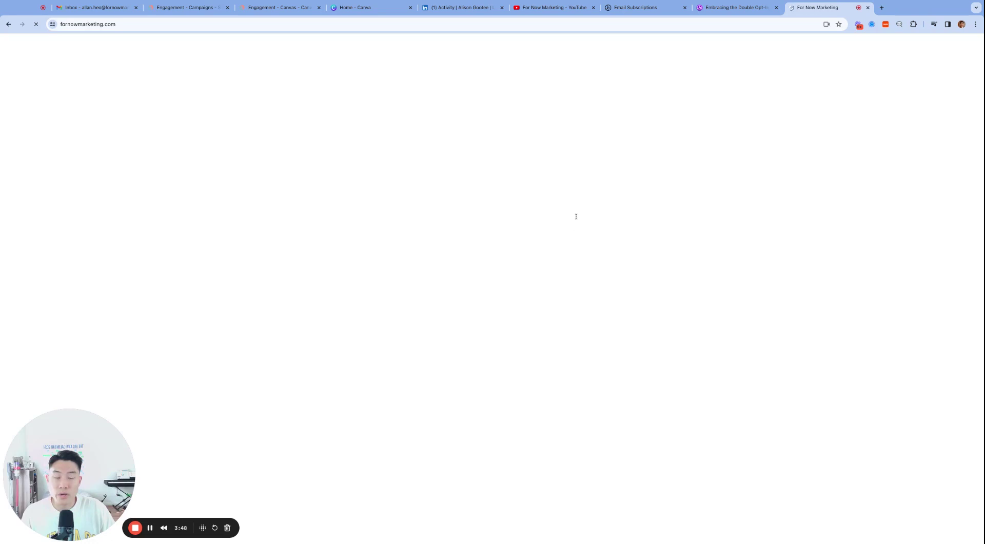
key(ctrl+Tab)
key(ctrl+Tab)
key(ctrl+Tab)
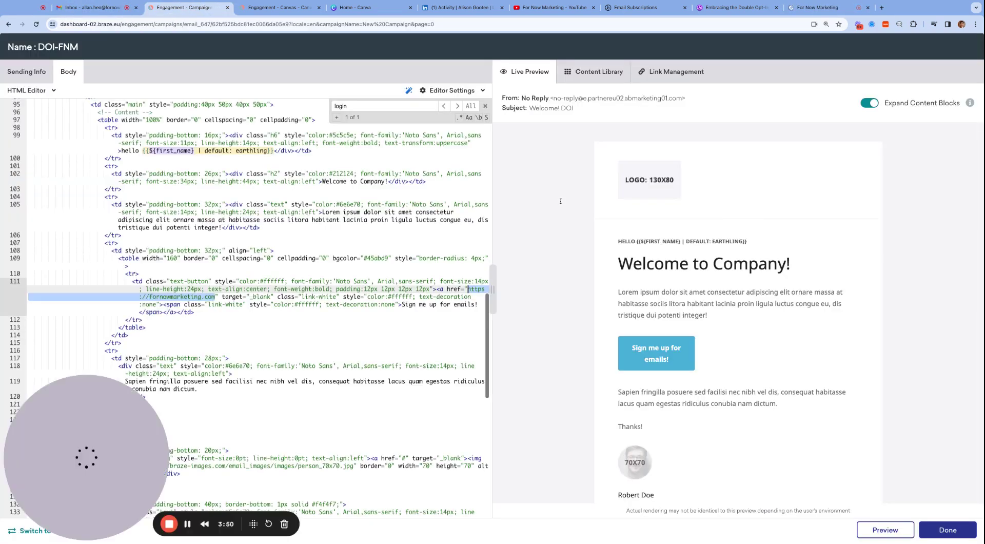
Highlight the Link Aliasing tip that tracked links must start with HTTP or HTTPS.
click(450, 289)
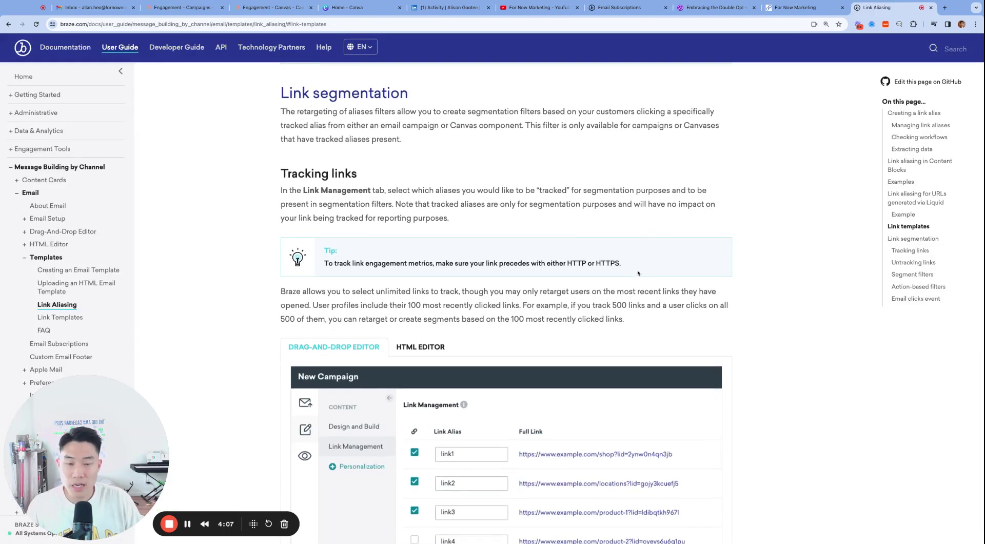
triple_click(643, 268)
drag(324, 263, 538, 263)
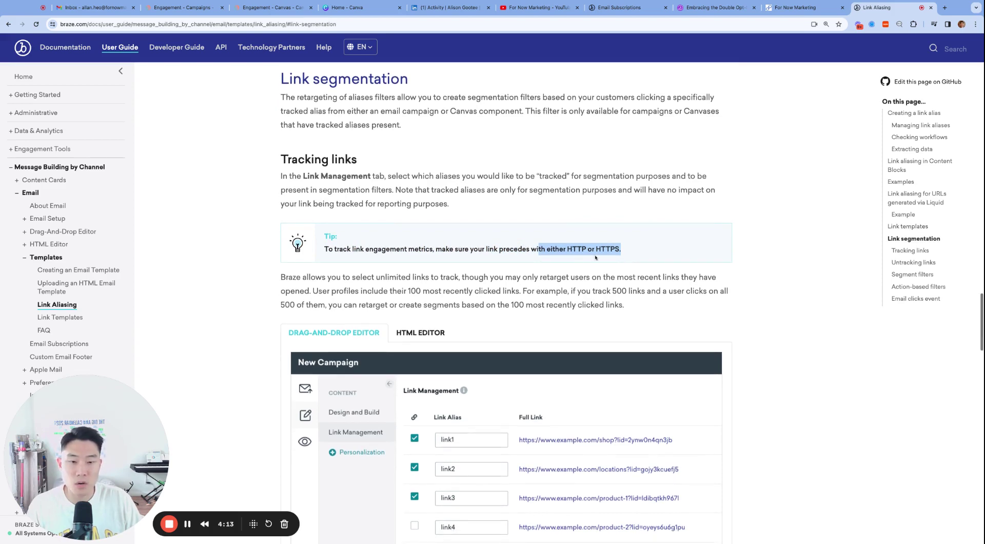
scroll(590, 257, down, 1)
Open Link Management and tick the link1 alias for the sign-up button link.
key(ctrl+3)
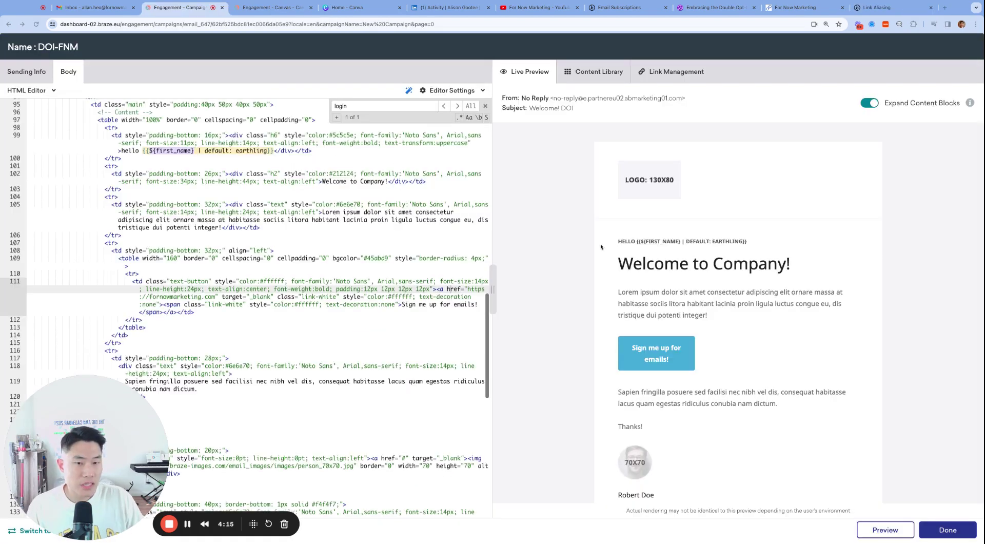
click(688, 75)
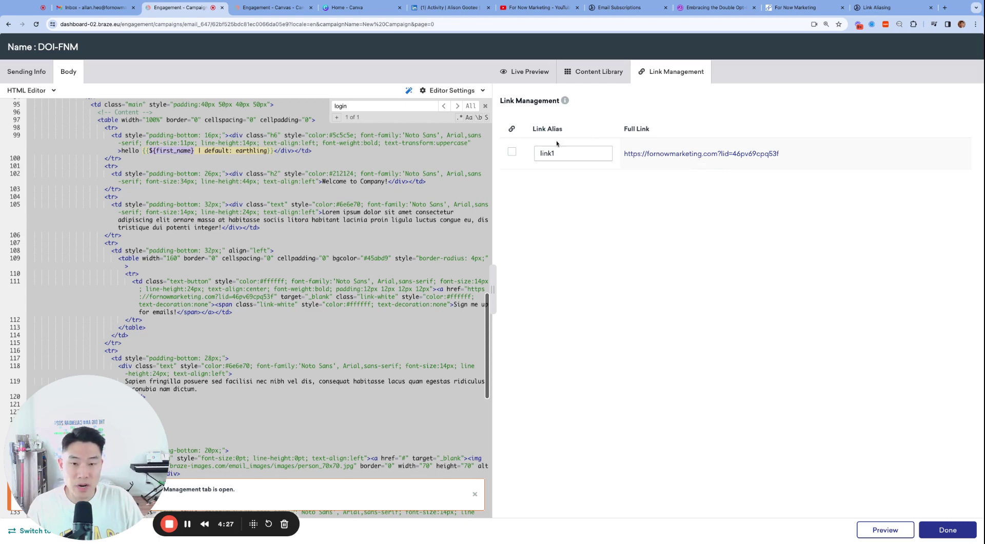
click(511, 152)
click(325, 249)
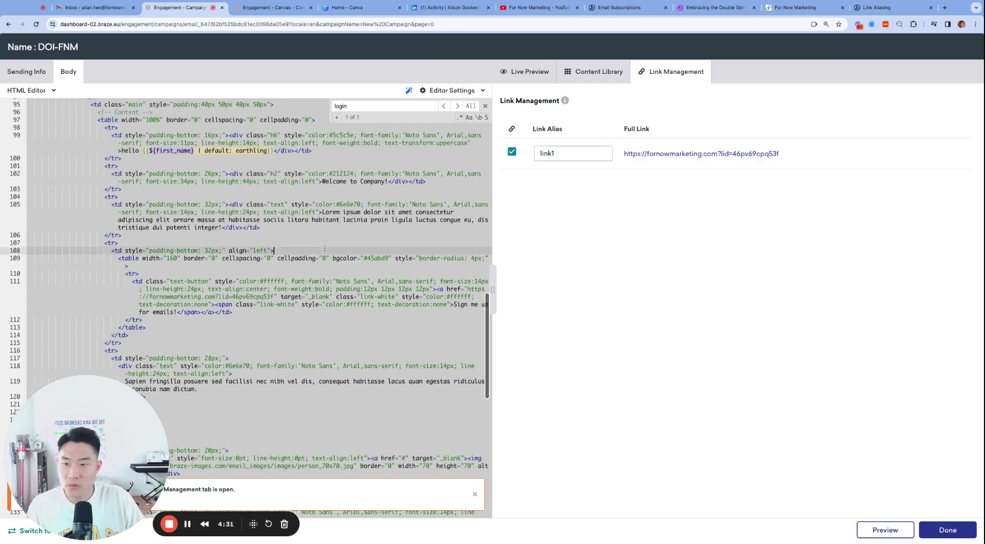
scroll(325, 248, down, 5)
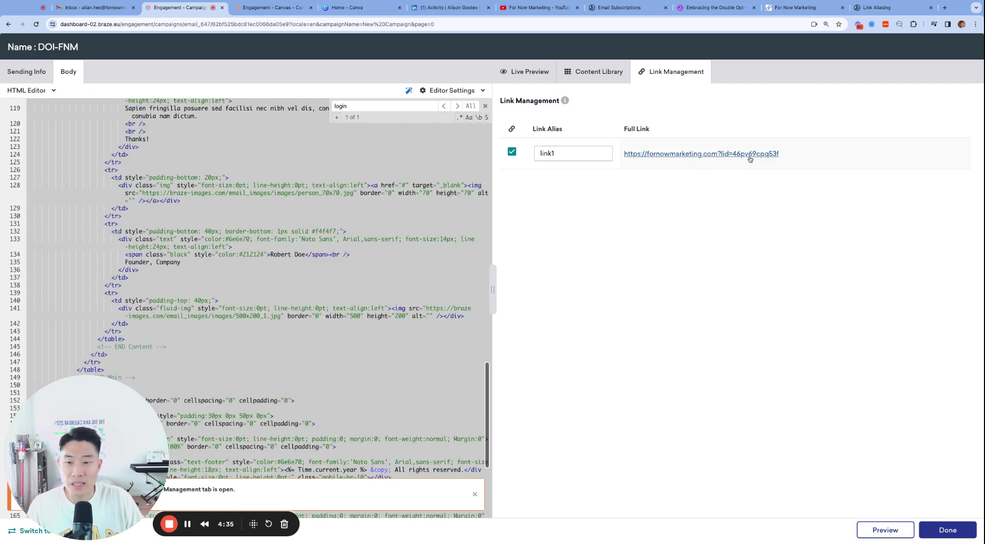
scroll(379, 220, down, 3)
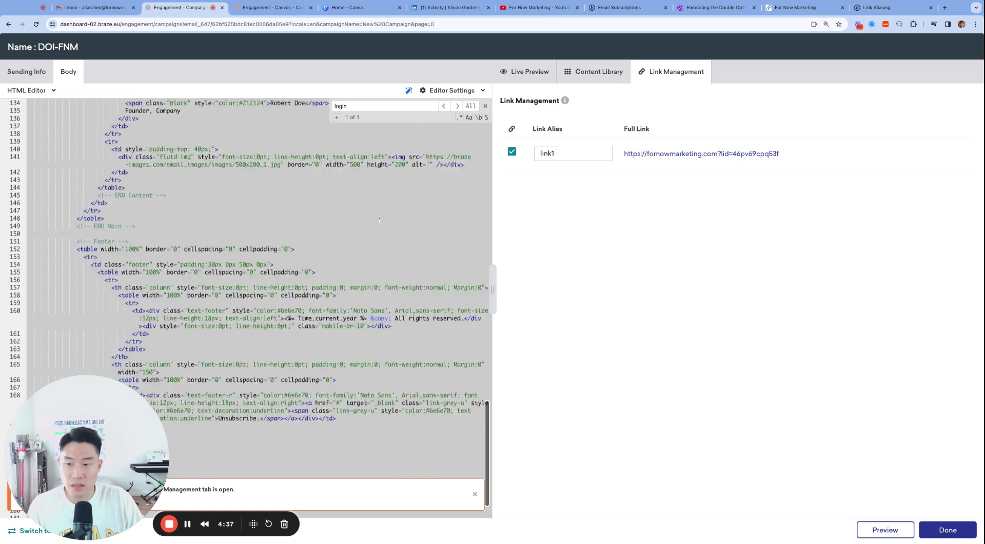
scroll(379, 220, up, 5)
Check the code for the added lid=46pv69cpq53f parameter, dismiss the notice, and show Live Preview.
click(349, 219)
key(ctrl+f)
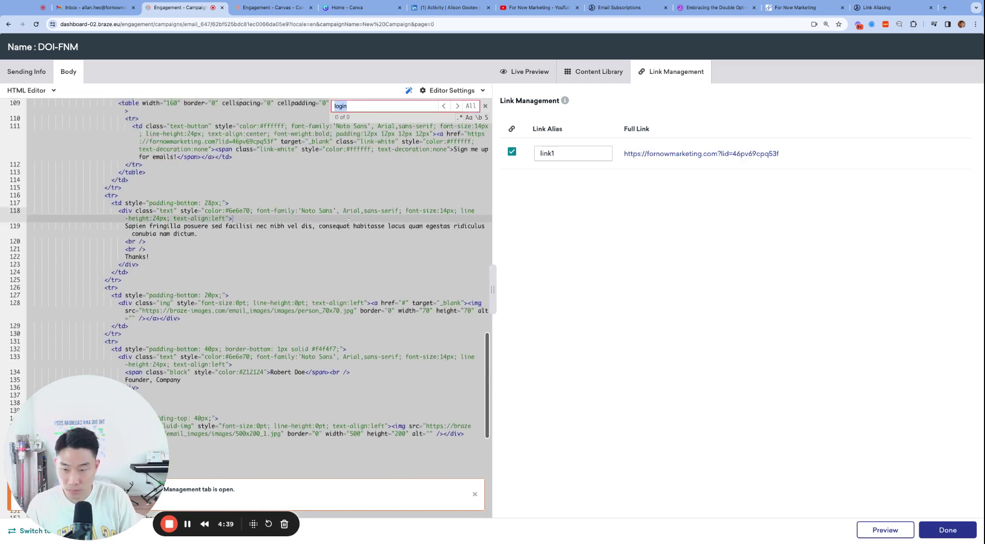
scroll(349, 219, up, 6)
click(266, 196)
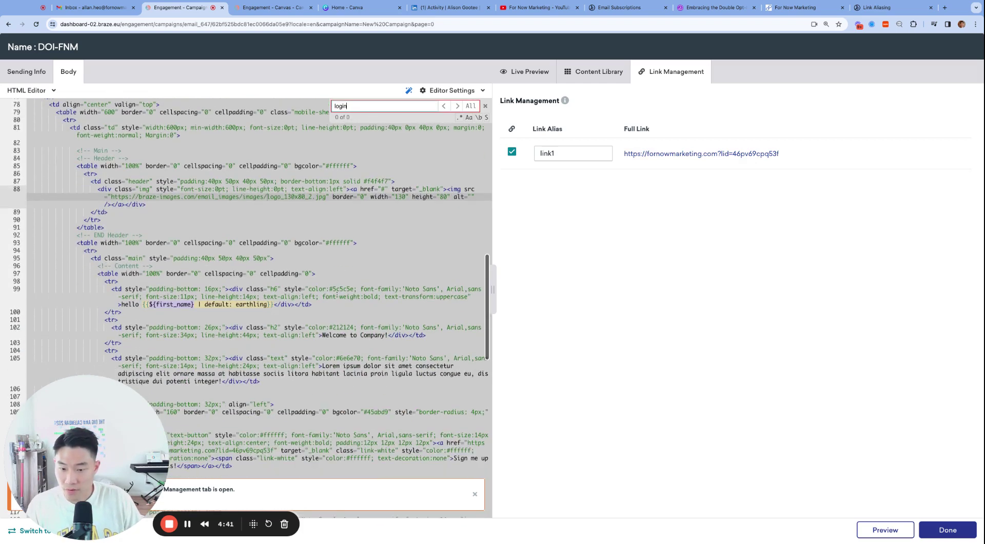
click(474, 493)
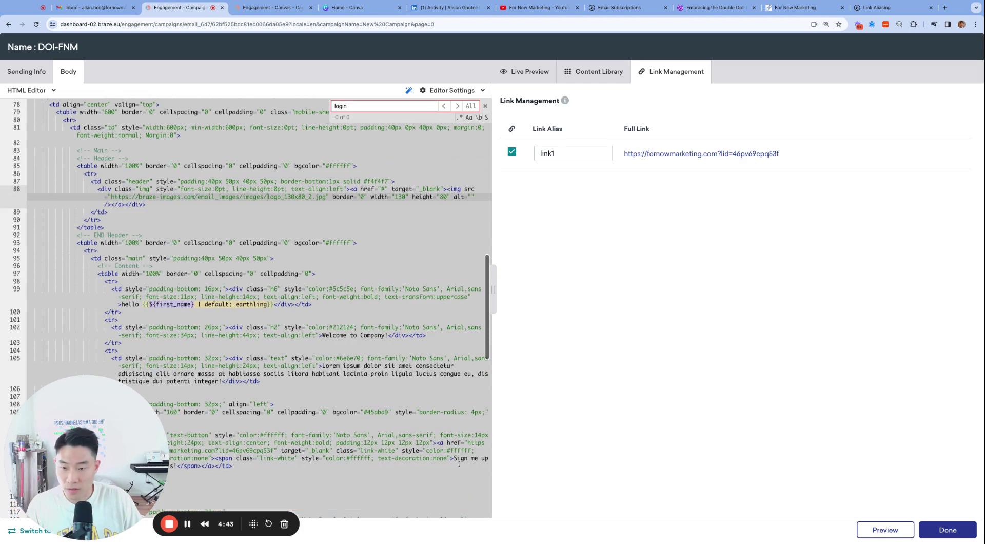
click(401, 374)
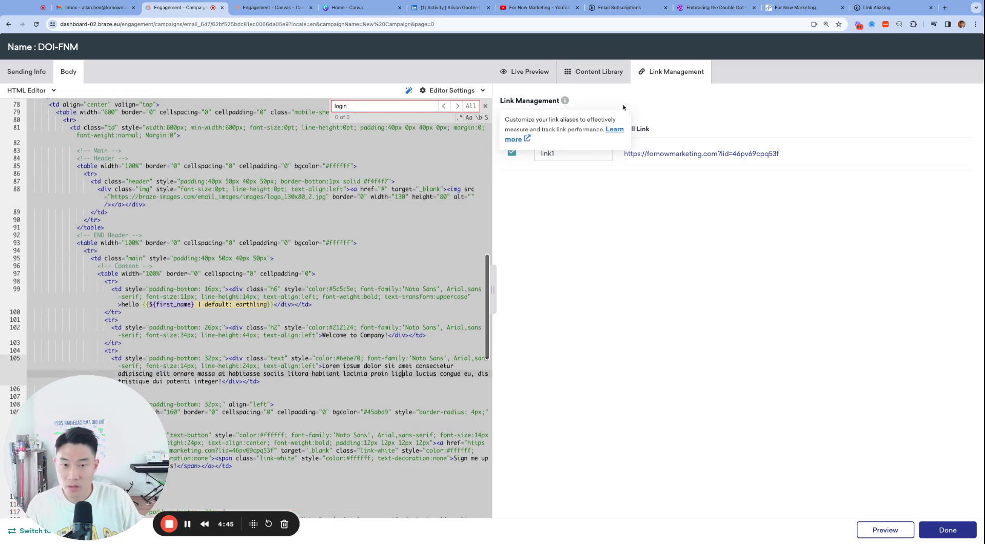
click(532, 73)
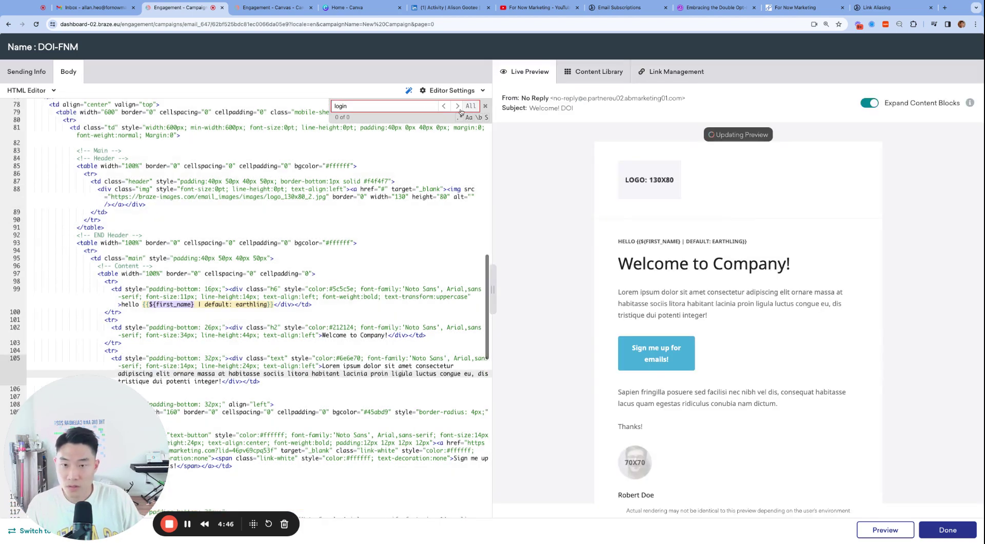
Search the code for 'sign me up' and select the ?lid=46pv69cpq53f part of its link.
triple_click(414, 106)
text(sign me up)
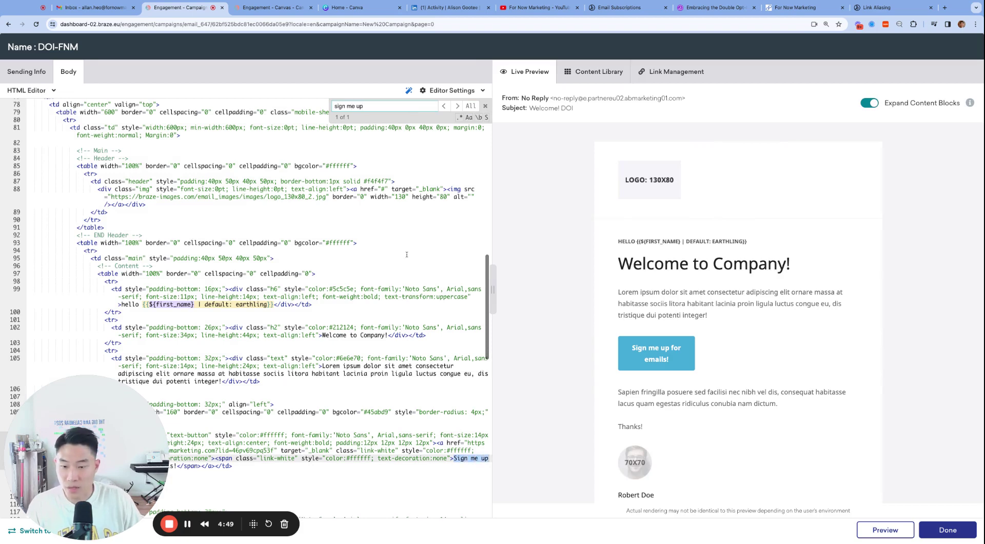
key(Return)
scroll(266, 274, down, 1)
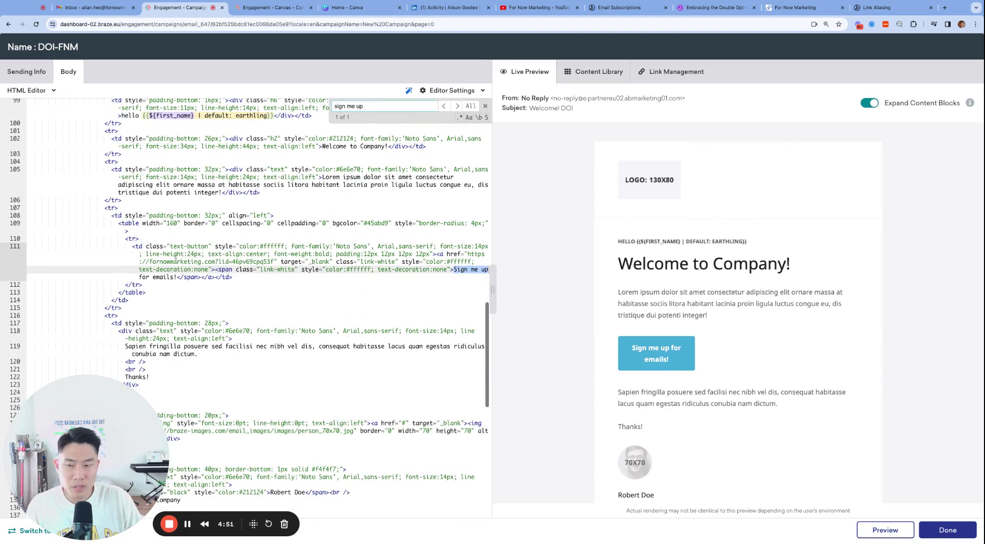
click(149, 262)
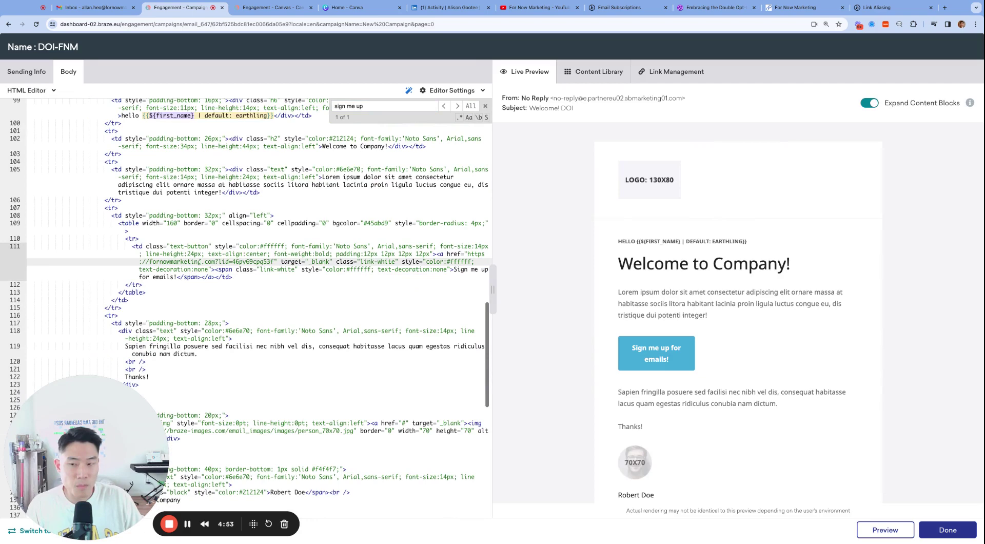
drag(215, 261, 274, 261)
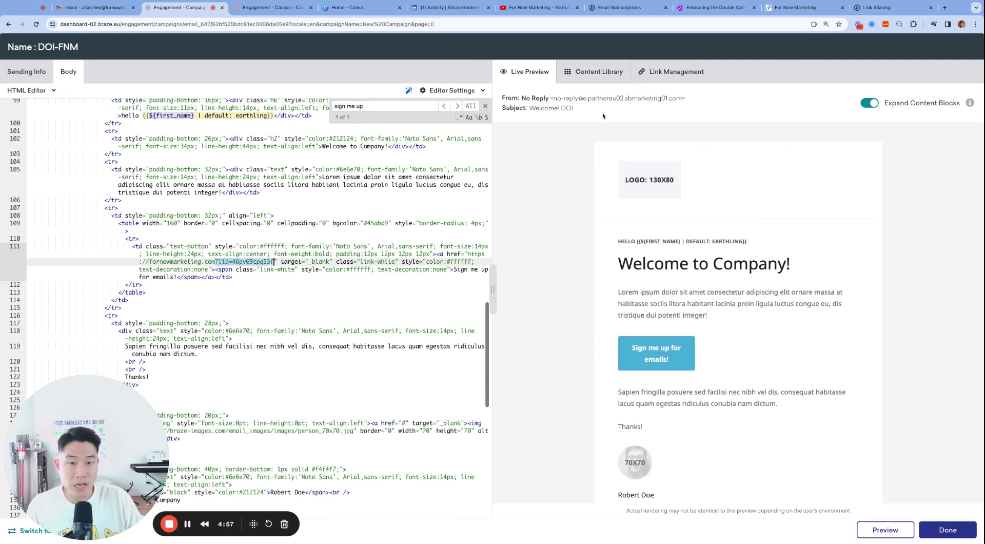
Rename the link1 alias to DOI in Link Management.
click(654, 82)
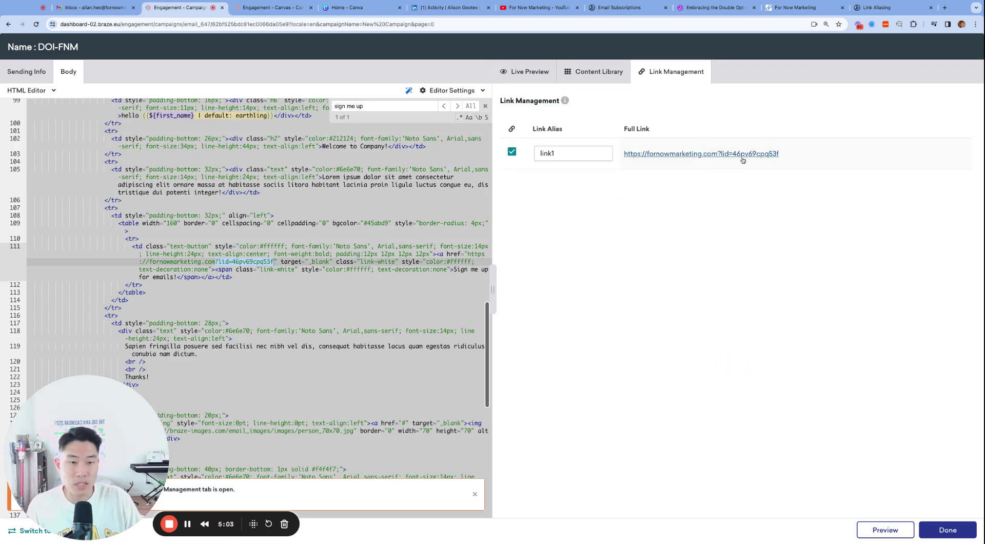
double_click(551, 152)
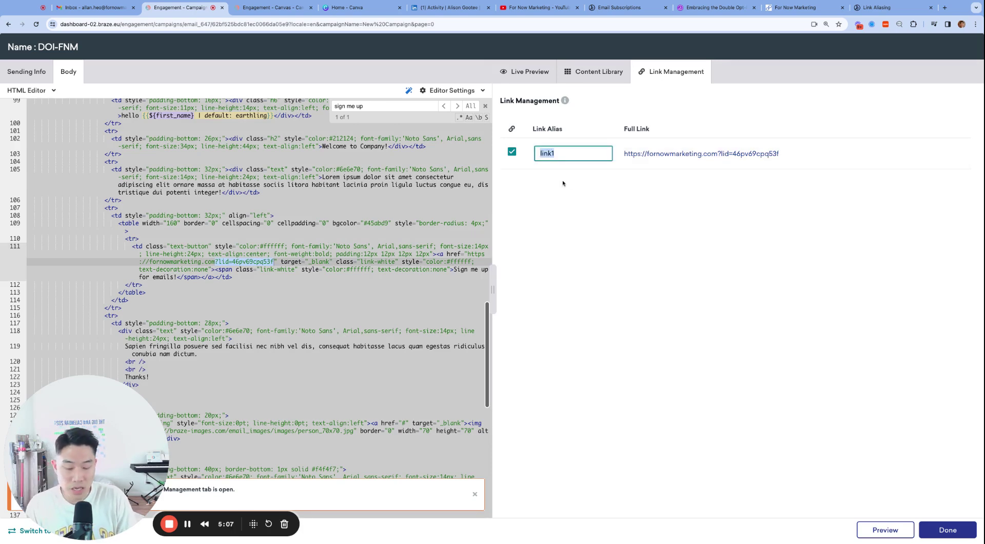
text(DOI)
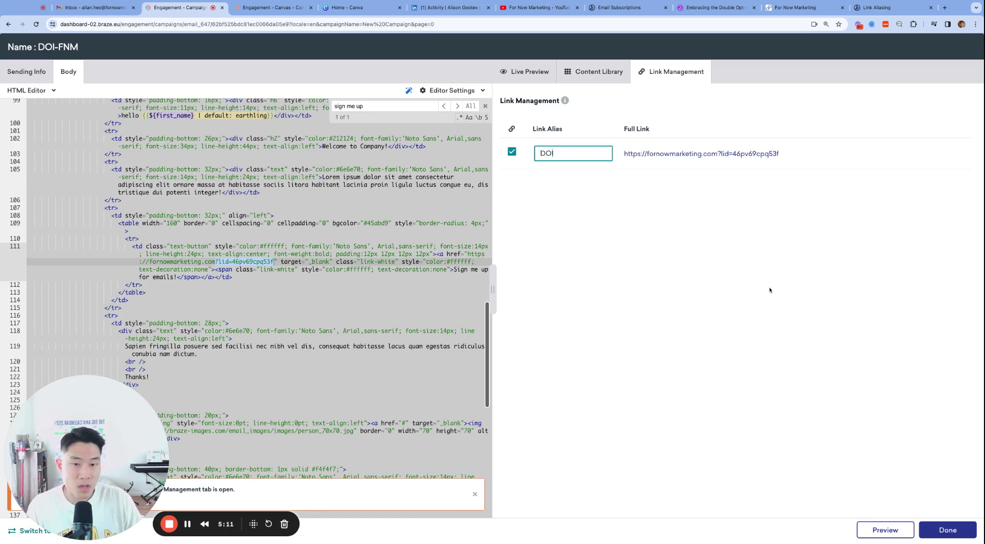
click(586, 203)
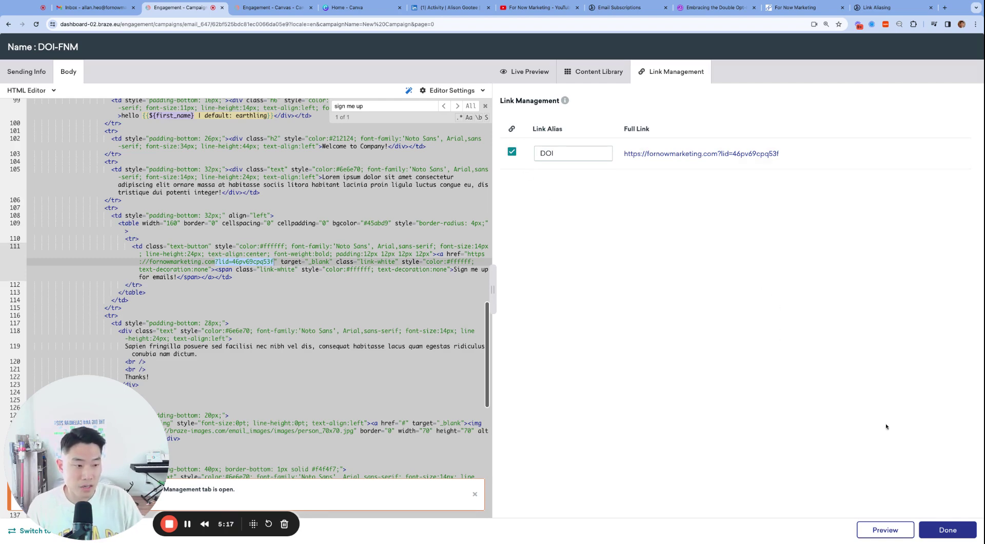
Finish the email body and schedule the DOI-FNM campaign to send immediately at launch.
click(939, 534)
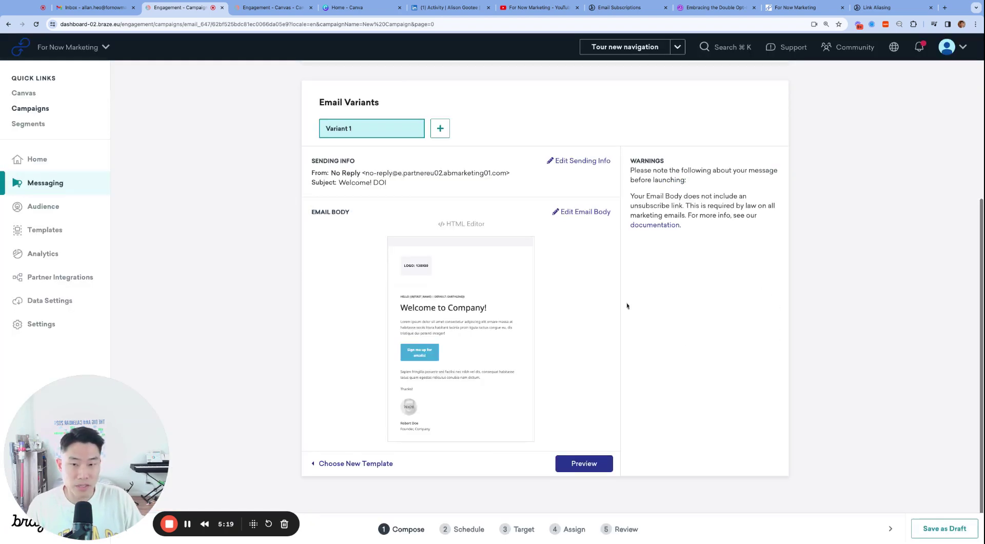
click(448, 111)
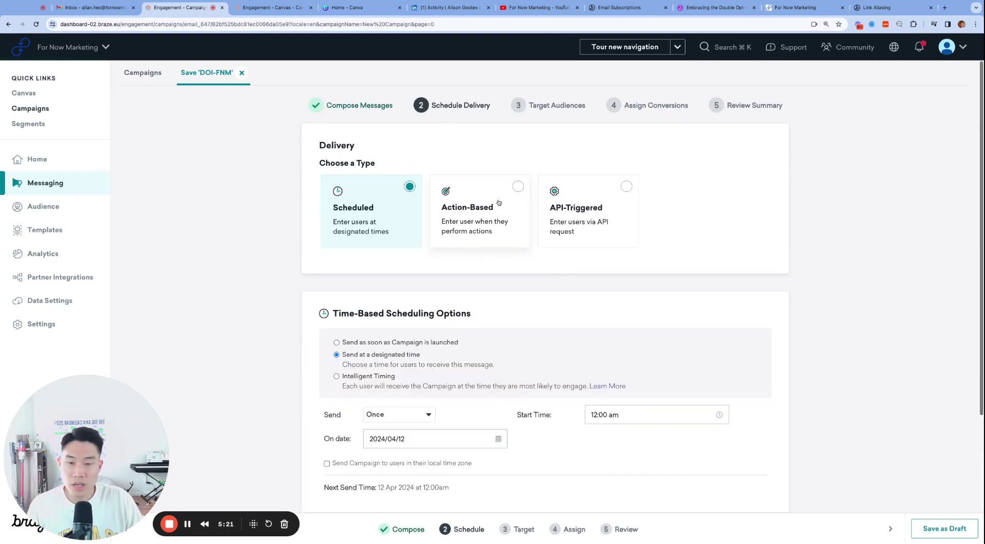
click(385, 342)
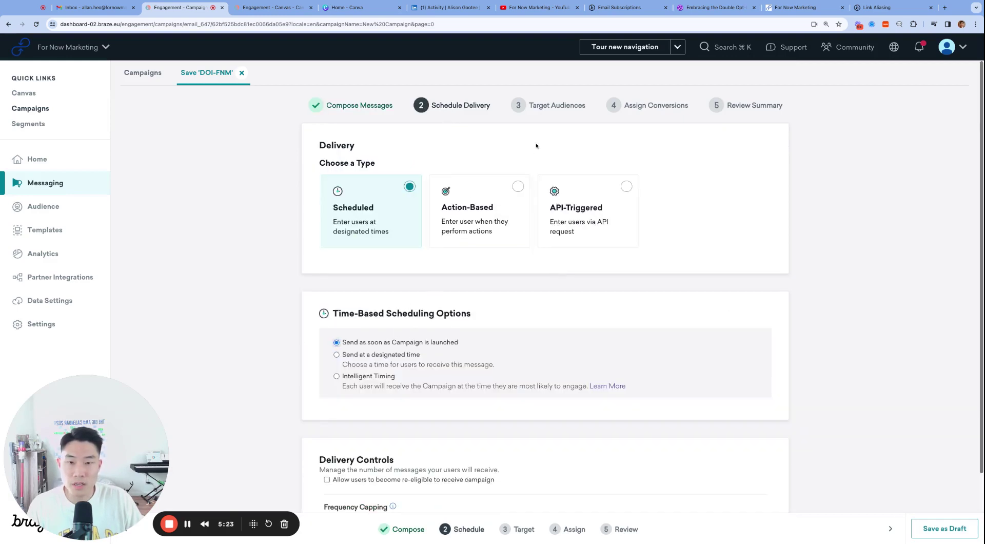
Target the campaign with an Email Address equals filter for the test address.
click(550, 107)
click(449, 271)
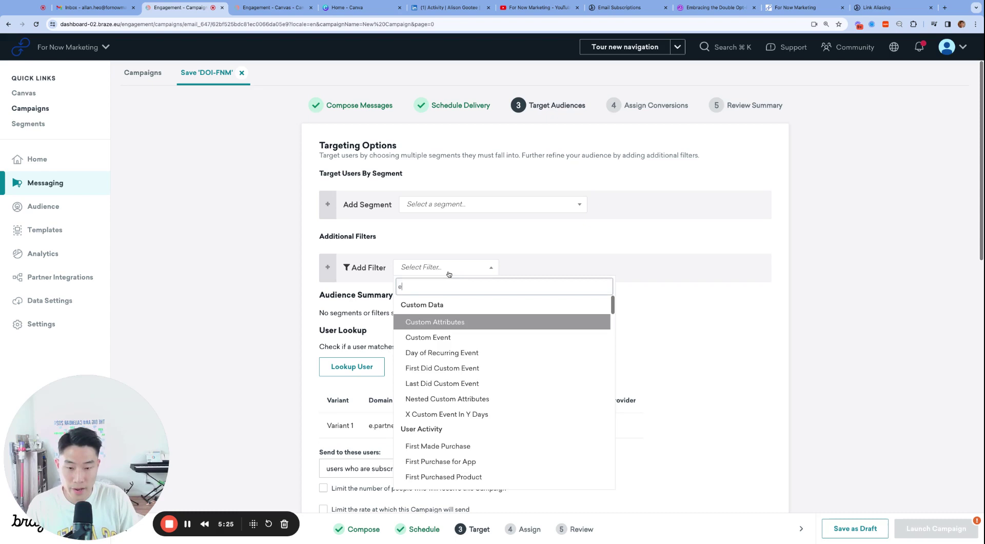
text(email)
key(Return)
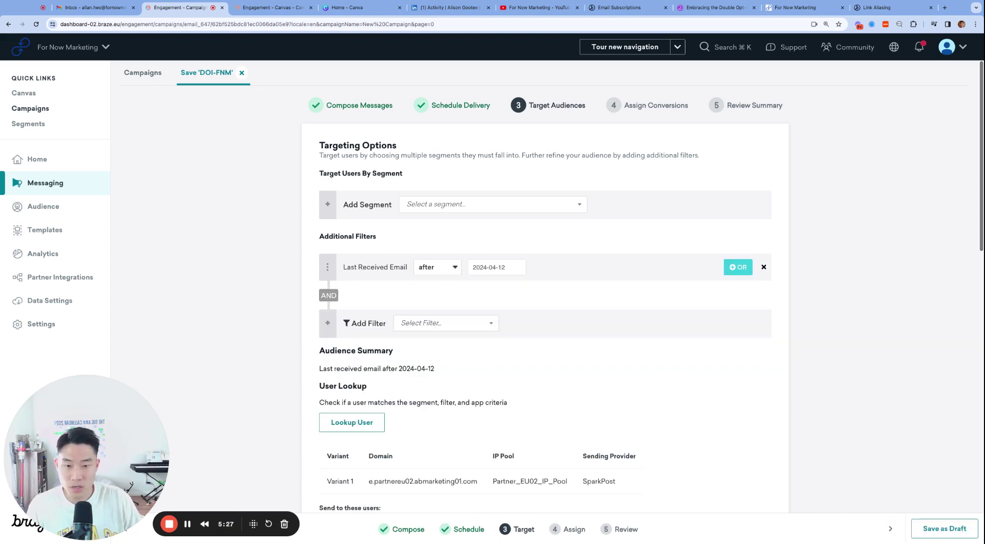
click(763, 267)
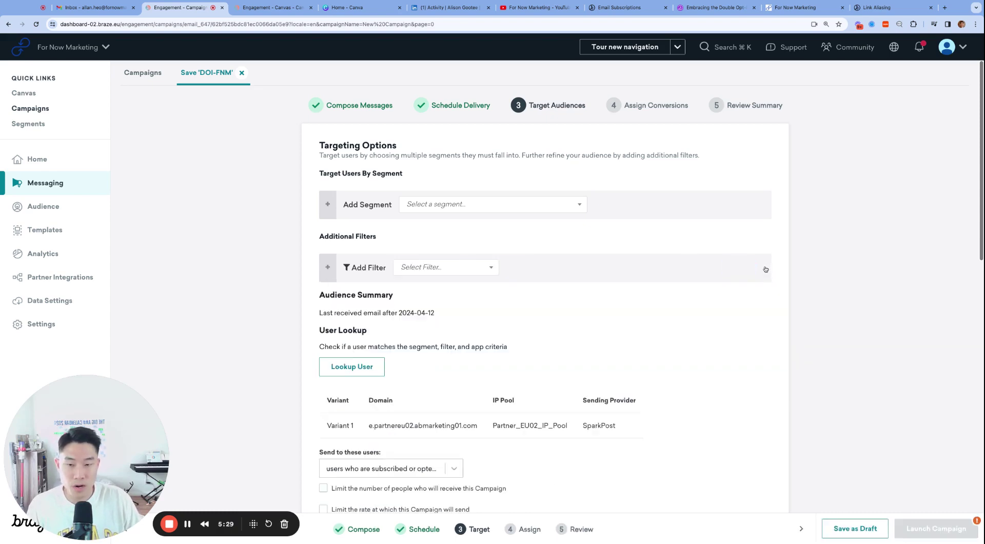
click(474, 266)
text(email)
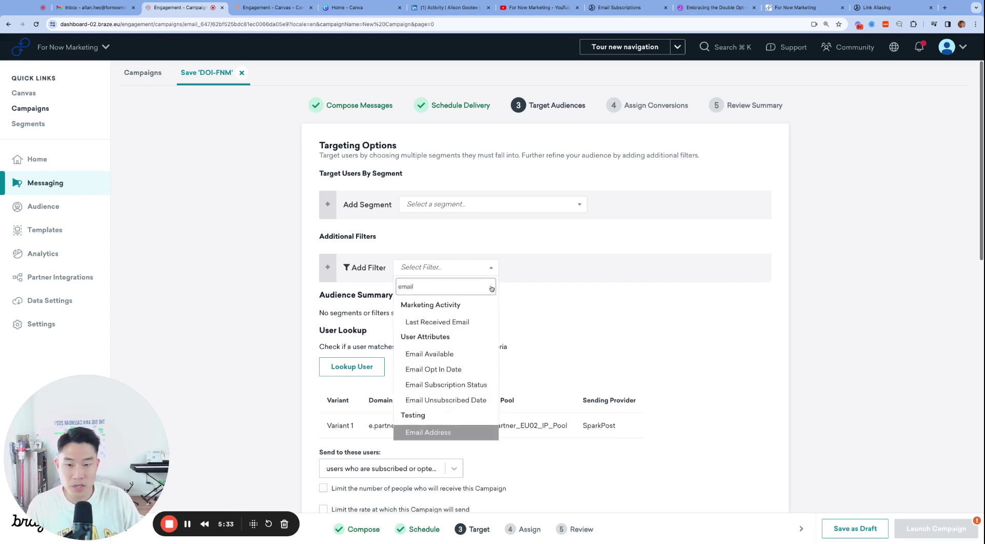
key(Return)
click(492, 267)
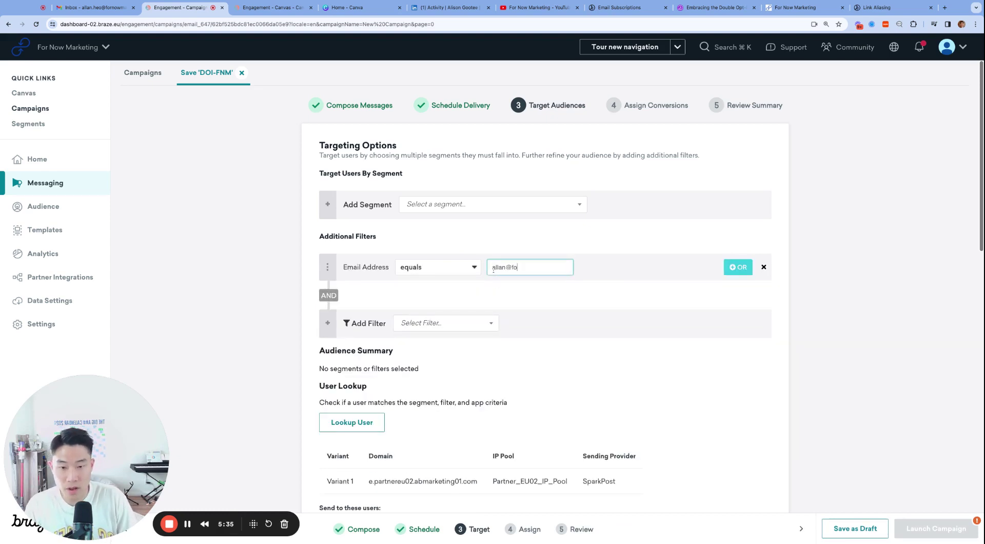
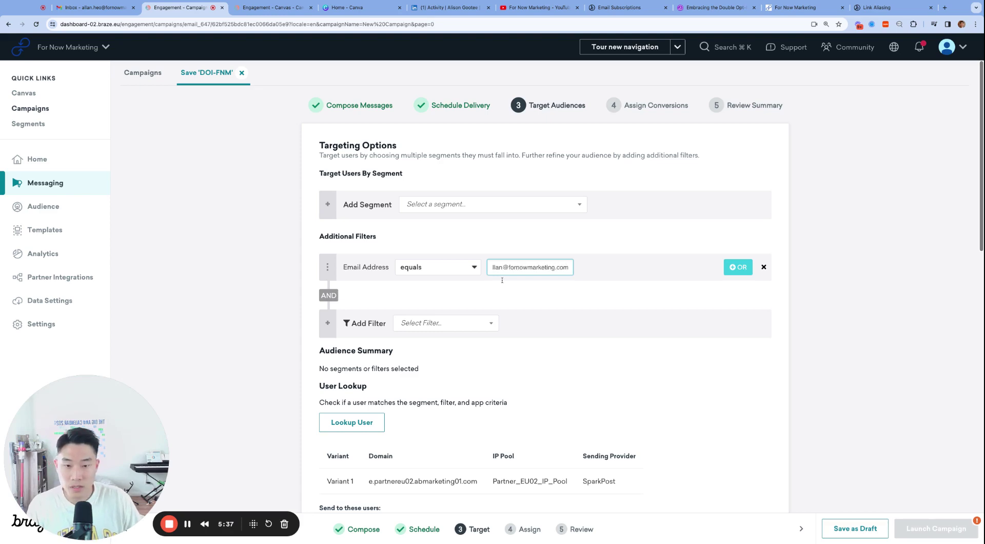
scroll(527, 246, down, 3)
scroll(529, 310, down, 2)
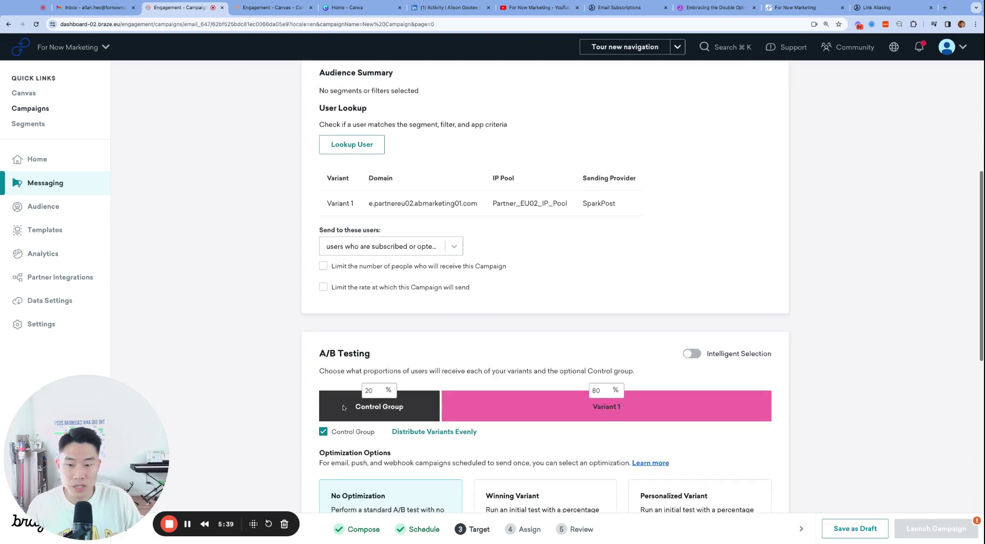
Remove the control group so Variant 1 gets everyone, then advance to the review summary.
click(323, 431)
scroll(425, 436, down, 5)
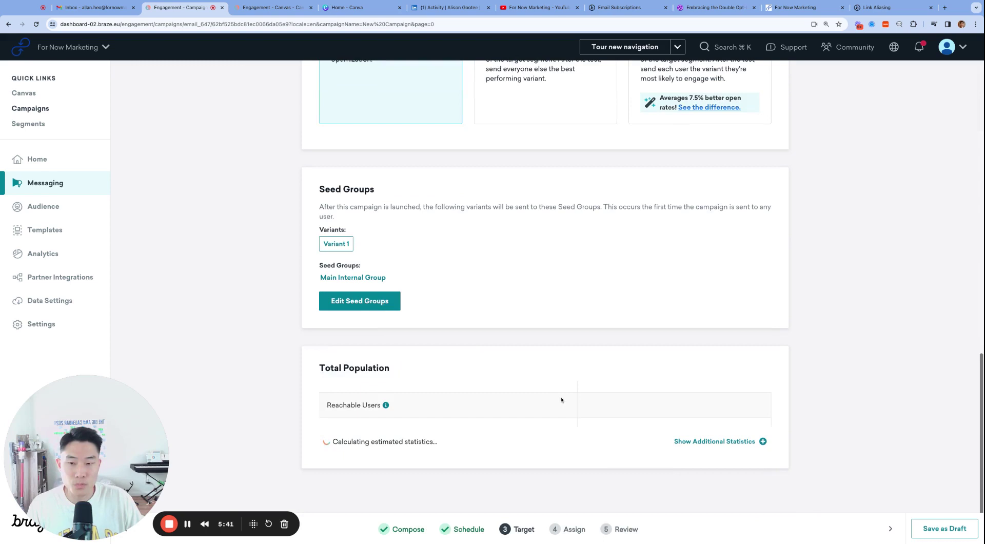
scroll(560, 398, up, 15)
click(662, 106)
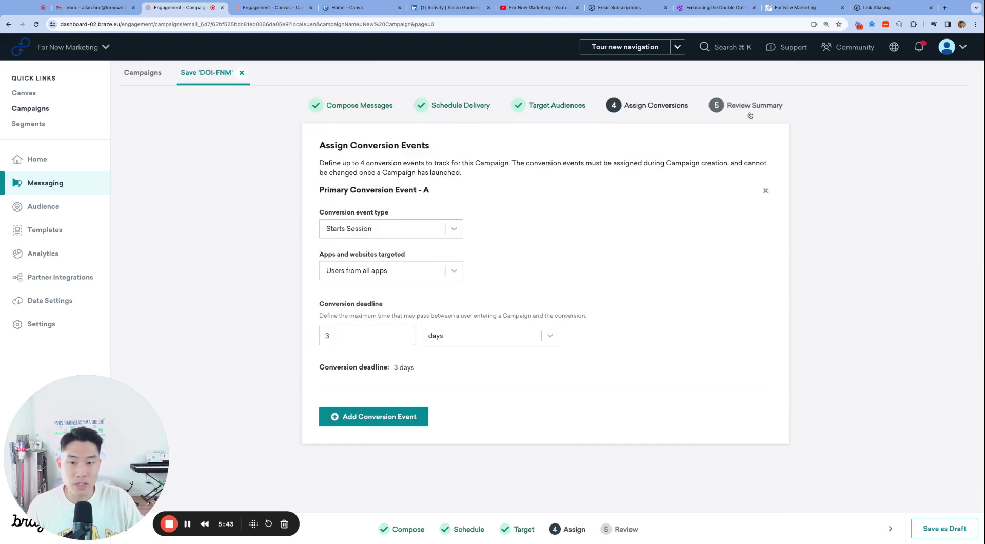
click(741, 106)
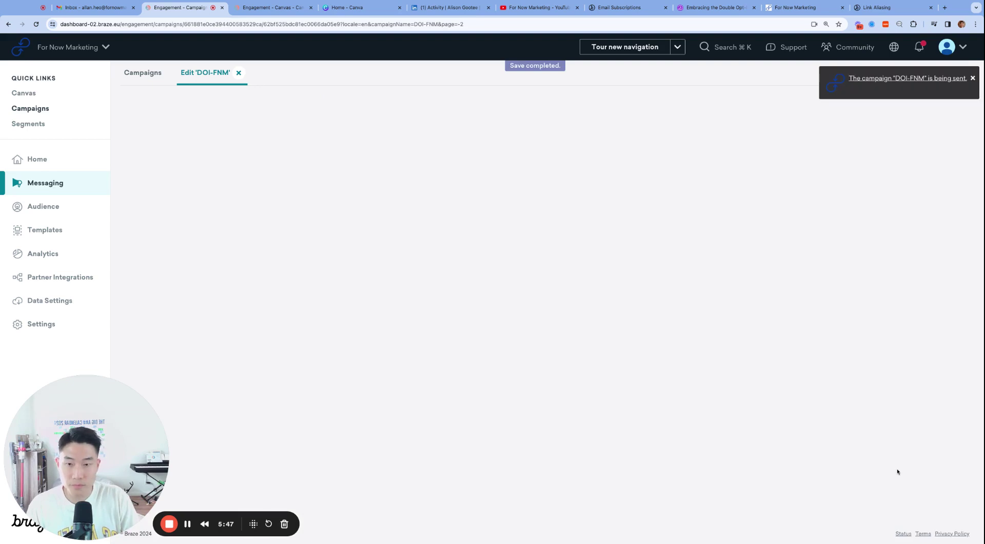
Open the Welcome! DOI email in Gmail, read through it, then return to Braze Canvases.
click(92, 7)
click(187, 117)
key(#)
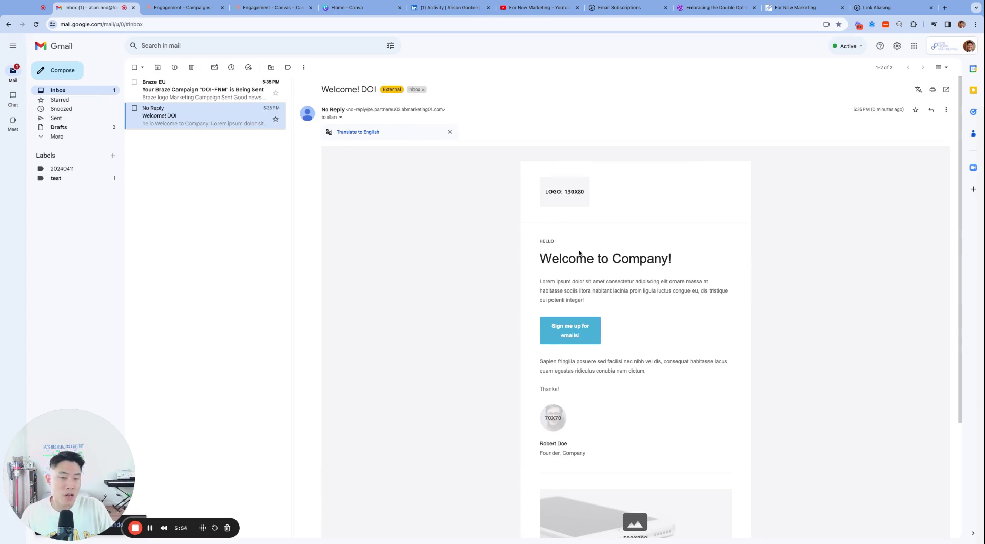
scroll(690, 415, down, 1)
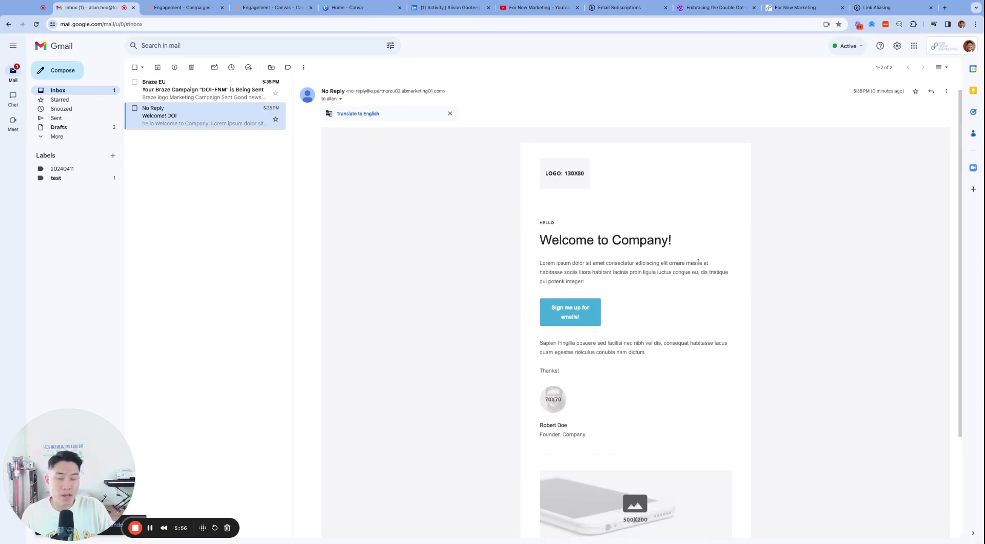
scroll(680, 245, up, 1)
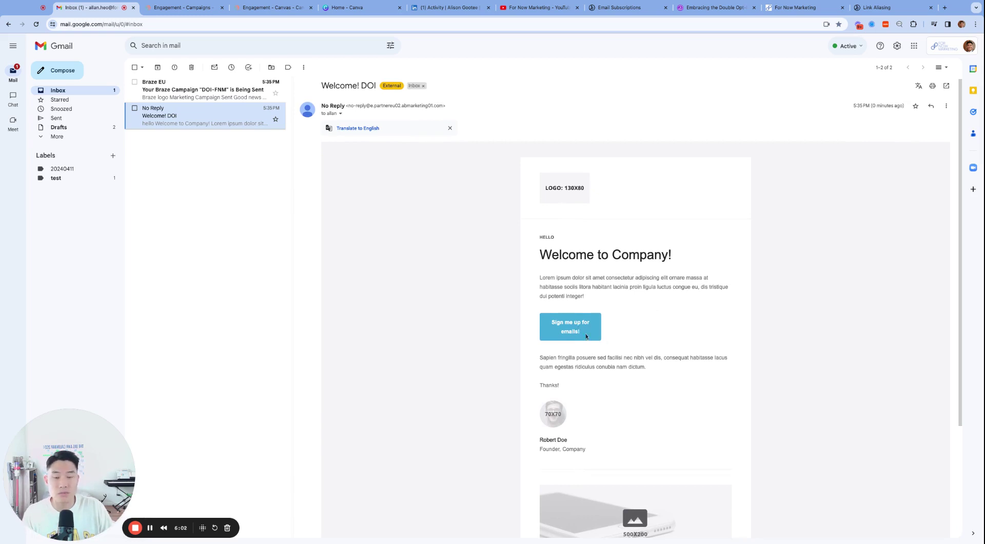
scroll(643, 356, down, 5)
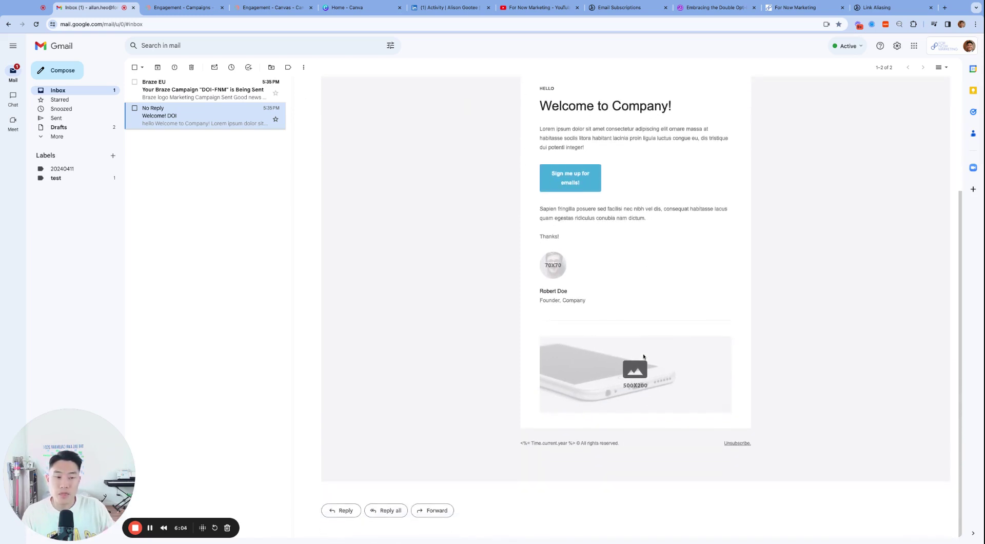
mouse_move(643, 356)
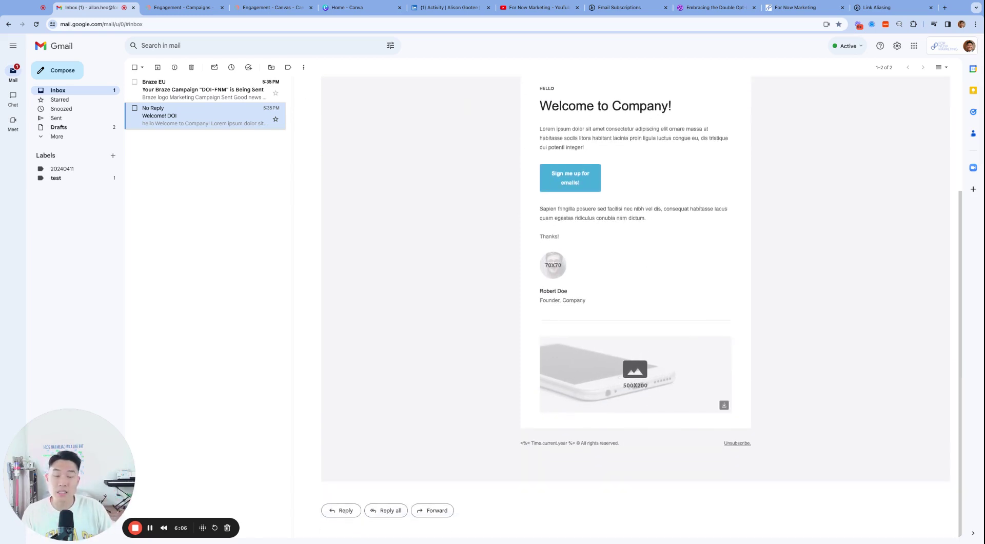
scroll(648, 346, up, 3)
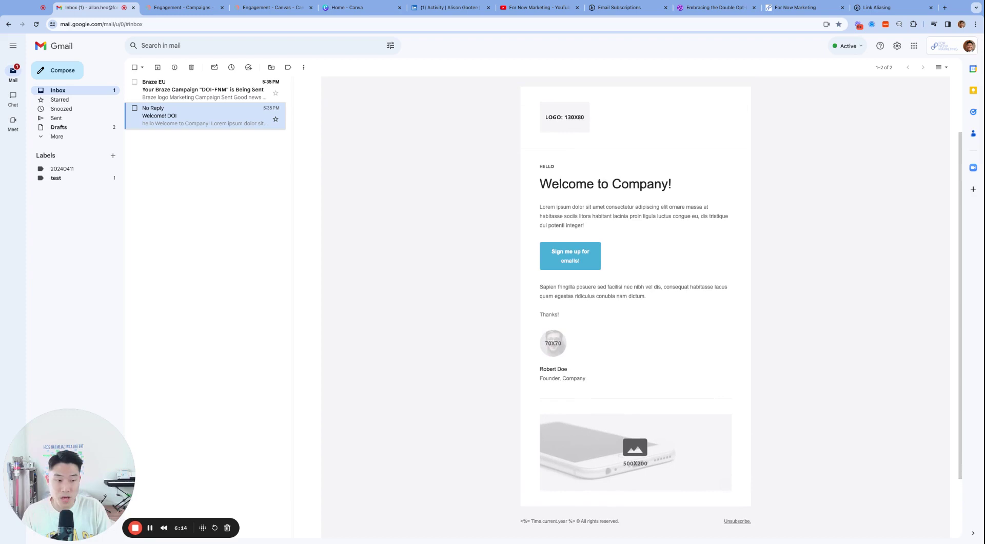
key(super+4)
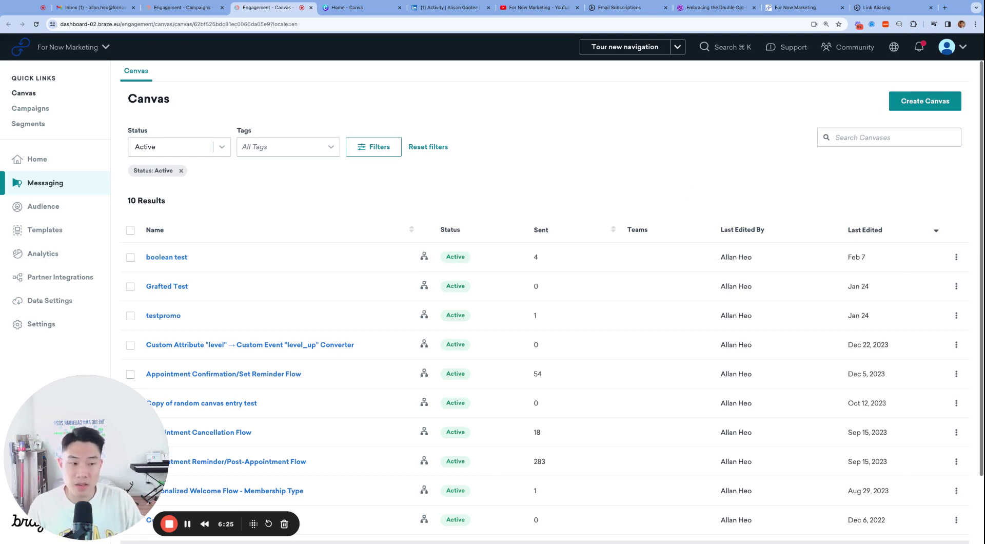
Create a new Canvas named 'DOI Link Alias Click Trigger' and go to Entry Schedule.
click(921, 112)
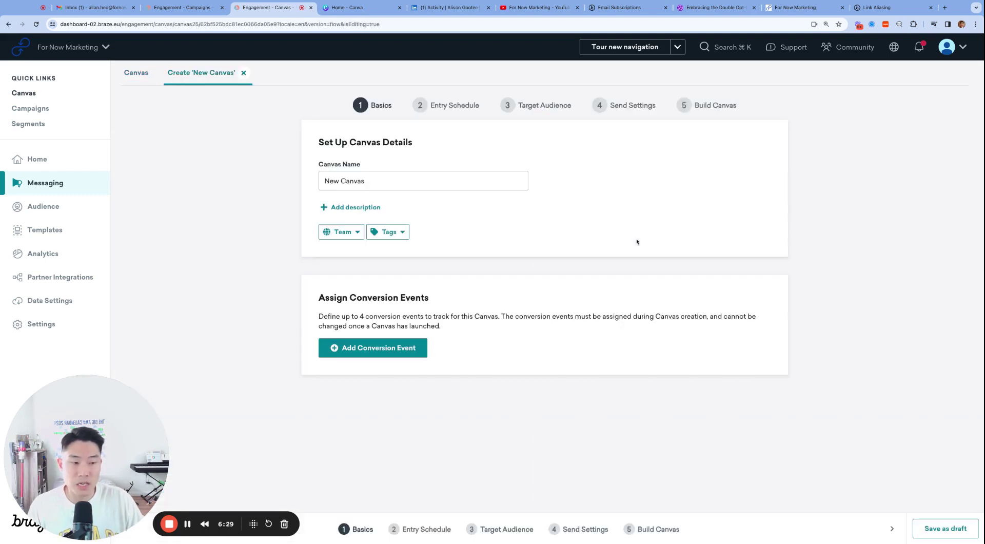
triple_click(426, 174)
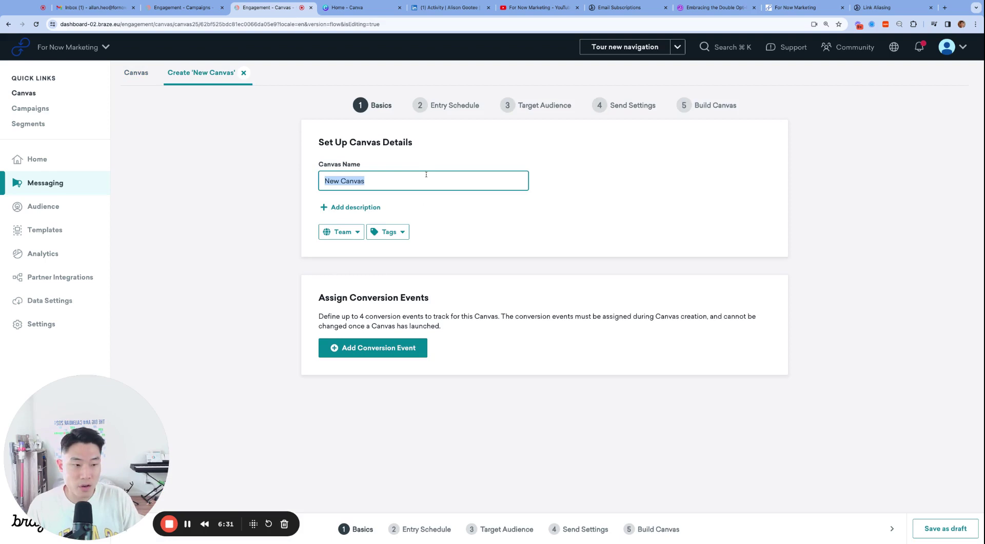
text(DOI Link A)
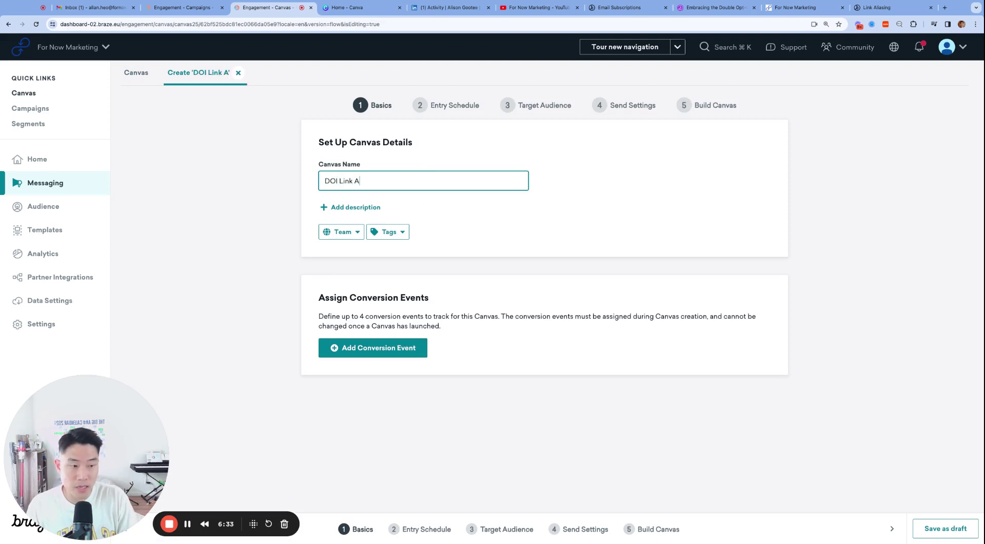
text(lias Click Trigger)
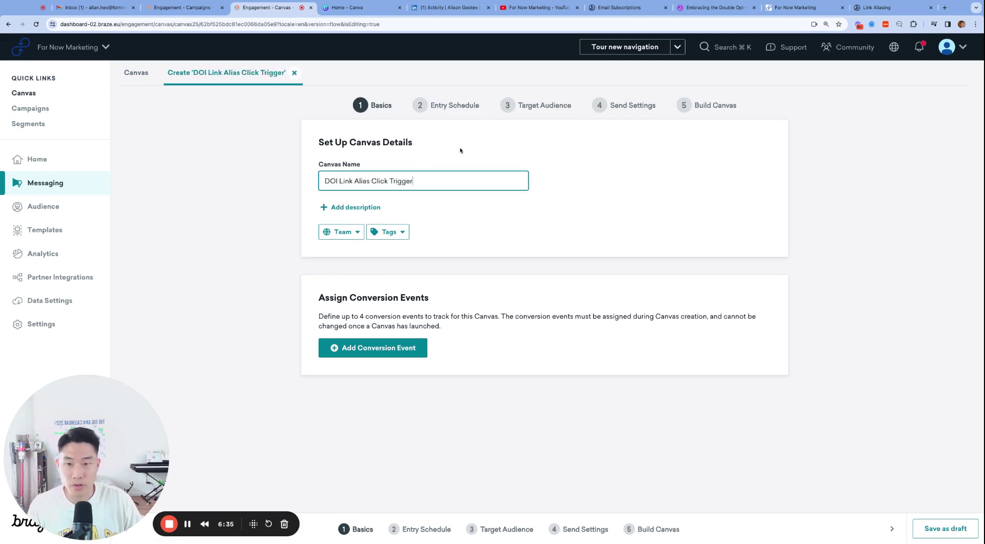
click(454, 105)
scroll(487, 293, down, 1)
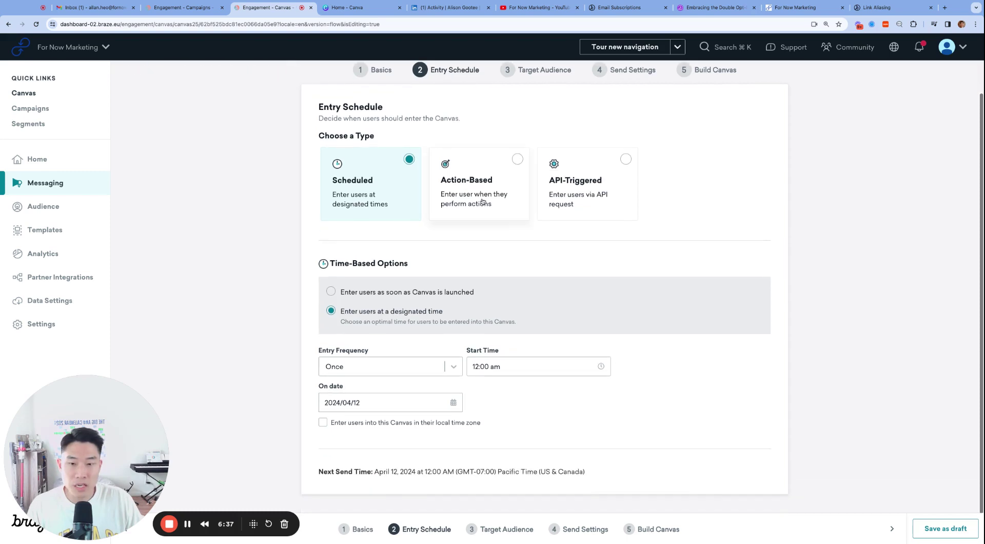
Make the Canvas action-based with an Interact With Campaign entry trigger.
click(482, 201)
click(412, 323)
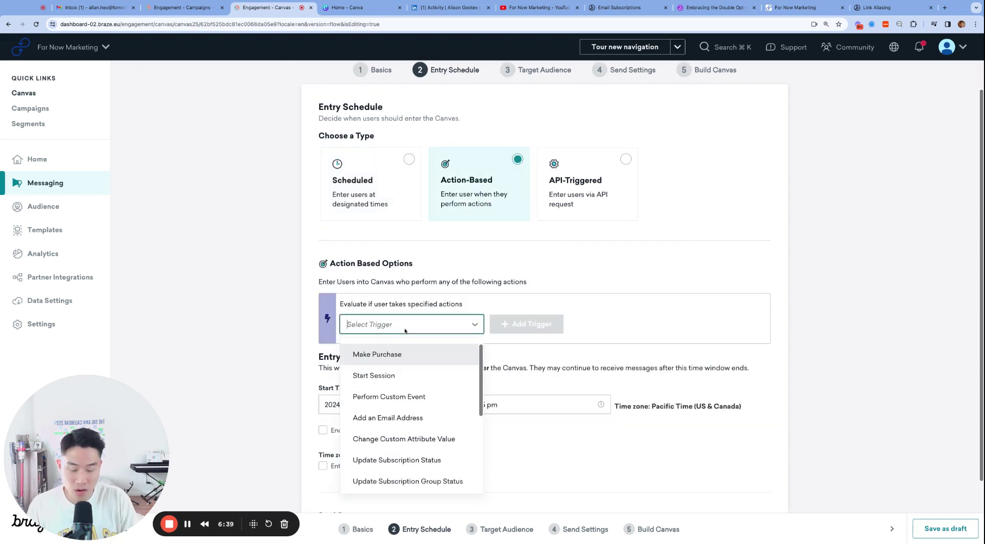
text(inter)
key(Return)
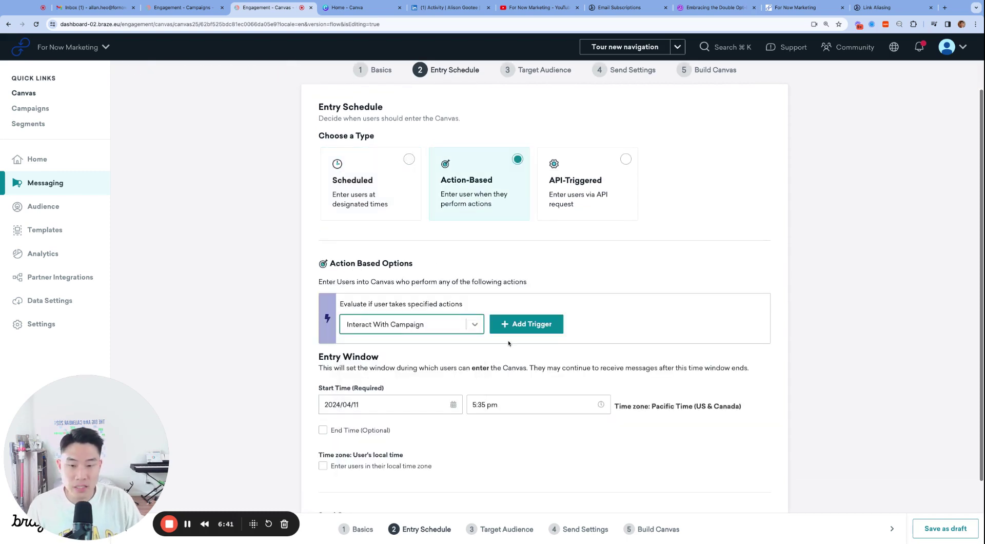
click(513, 324)
scroll(439, 257, down, 2)
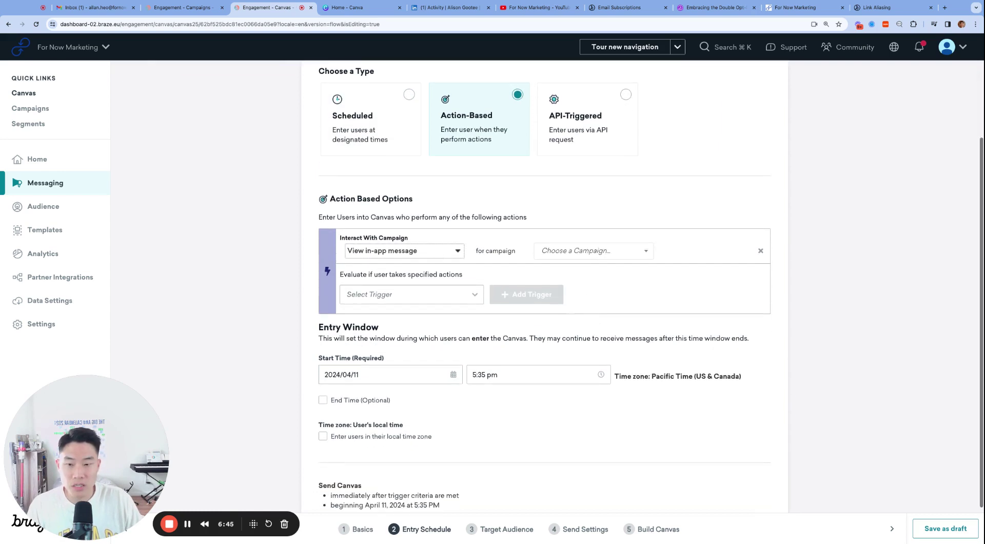
Set the trigger to clicking alias DOI in email for the DOI-FNM campaign.
click(400, 250)
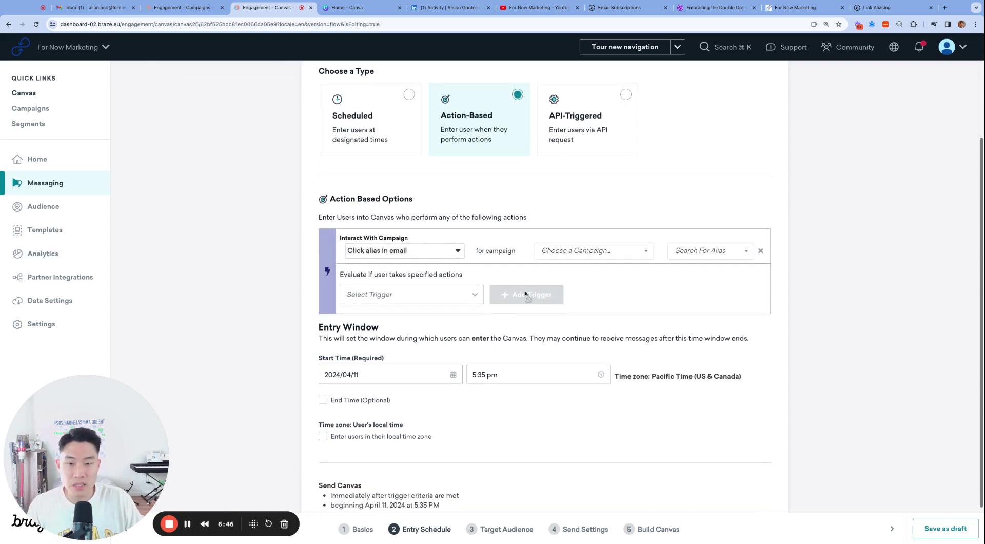
click(593, 261)
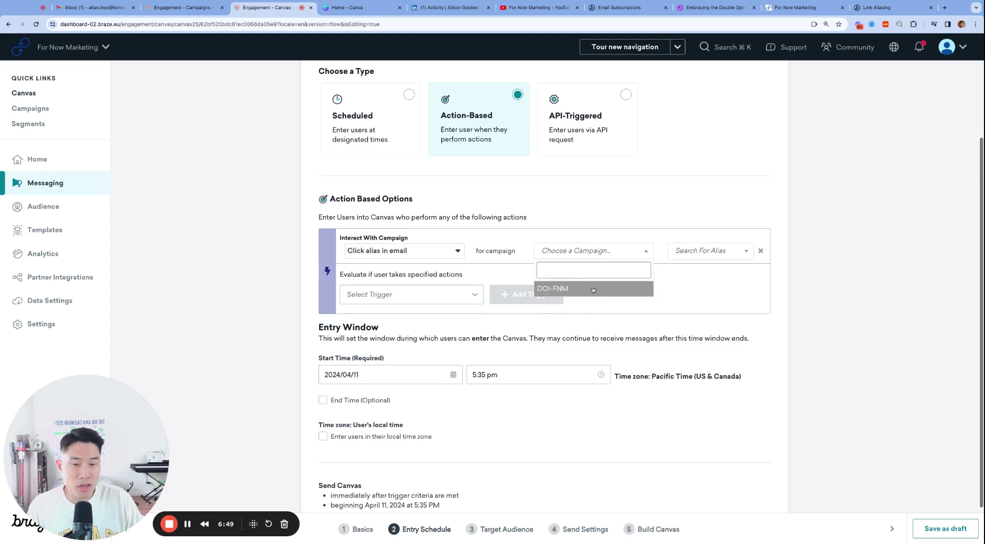
click(593, 289)
click(702, 250)
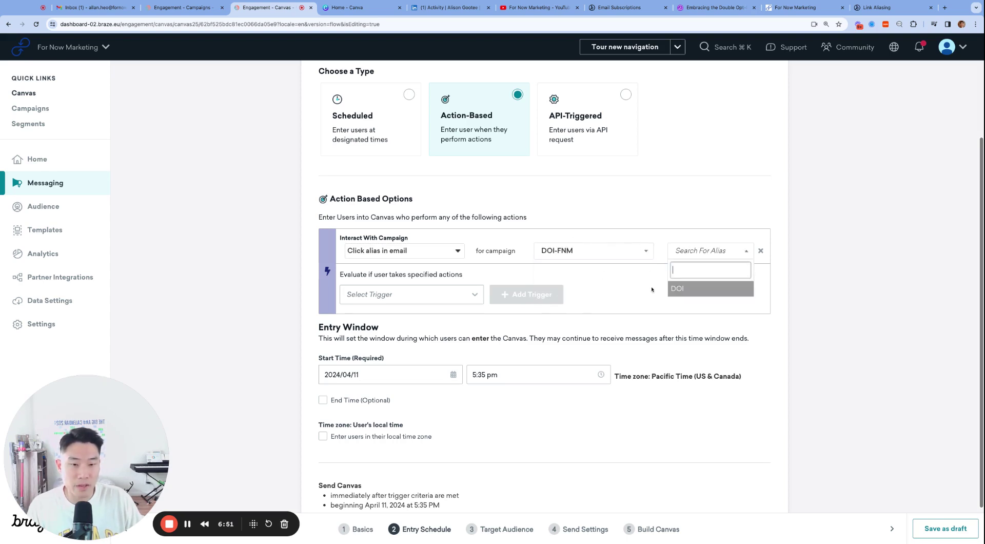
click(704, 289)
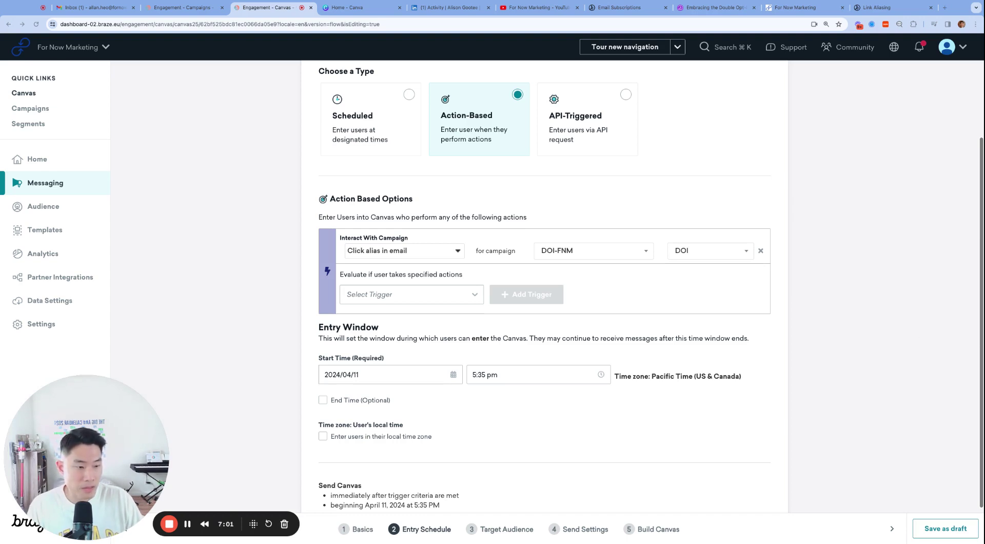
scroll(841, 377, down, 1)
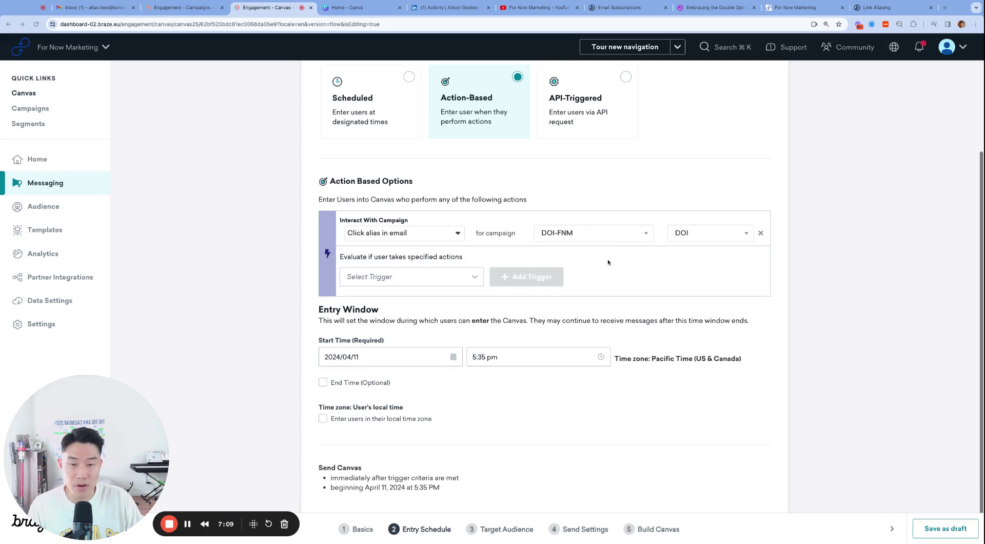
scroll(564, 267, up, 3)
scroll(551, 285, down, 2)
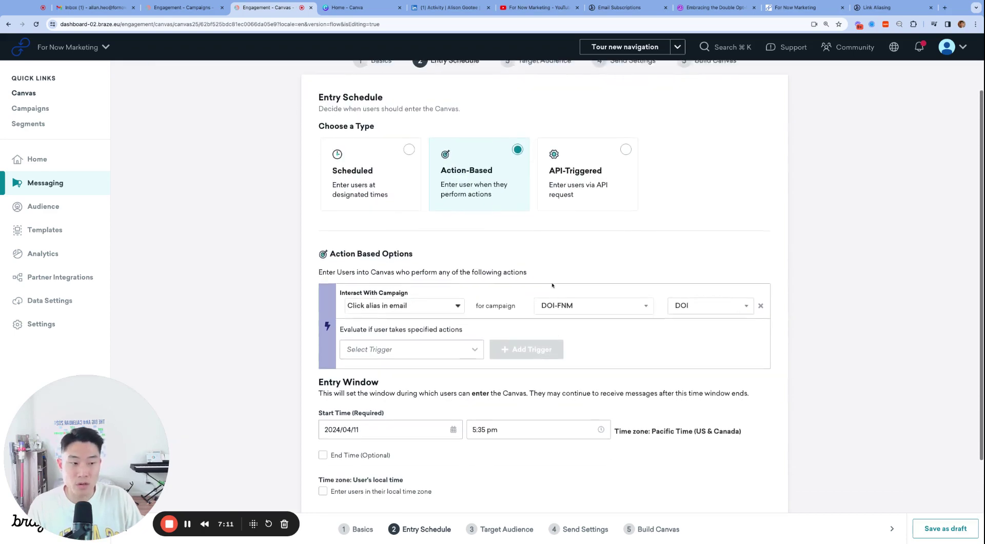
scroll(548, 283, up, 2)
scroll(528, 222, down, 2)
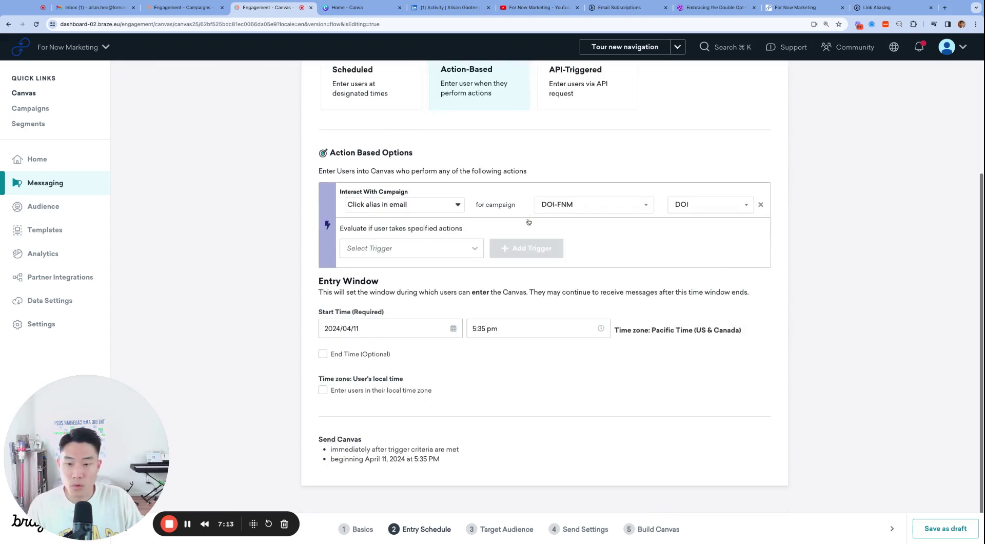
scroll(528, 220, up, 2)
Filter the entry audience to Email Address equals the corrected test address.
click(538, 105)
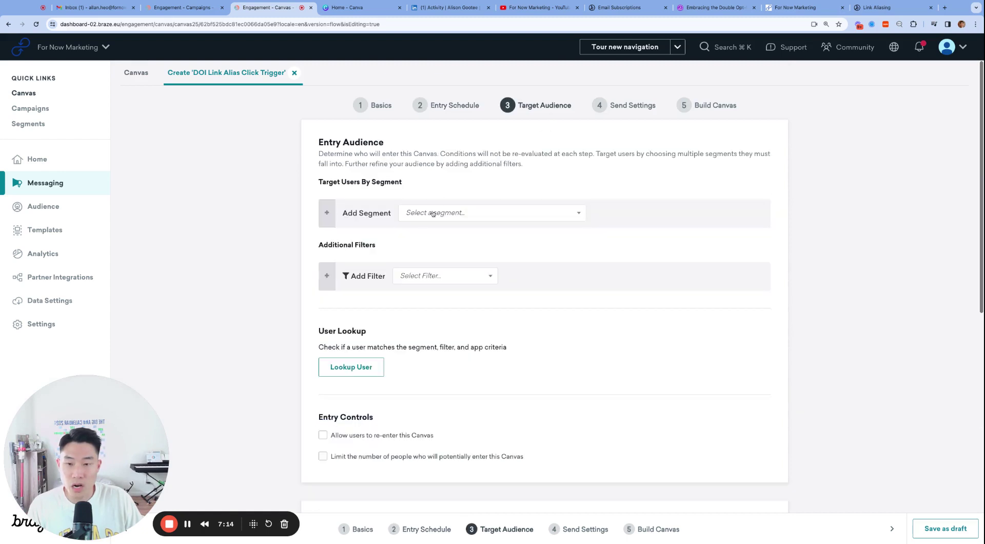
click(414, 277)
text(email)
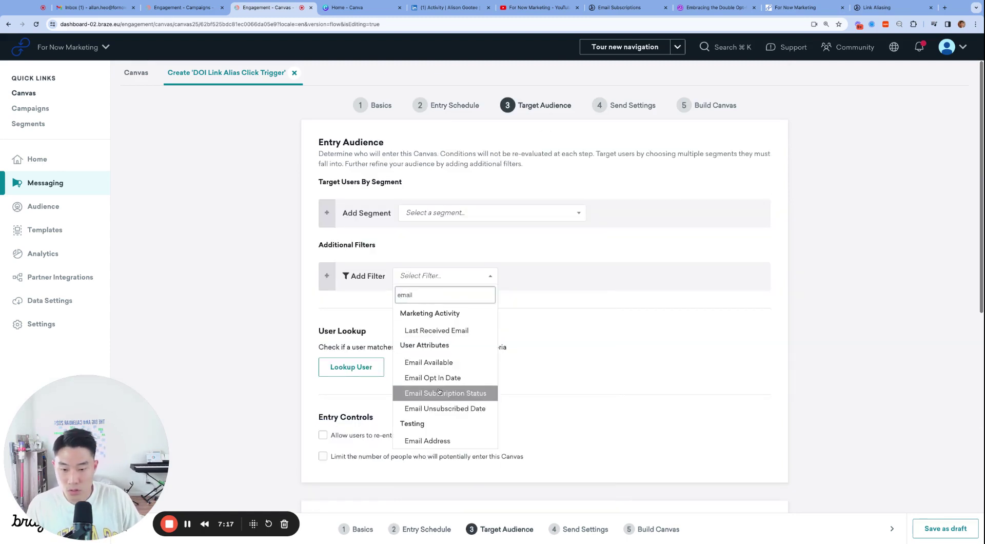
key(Return)
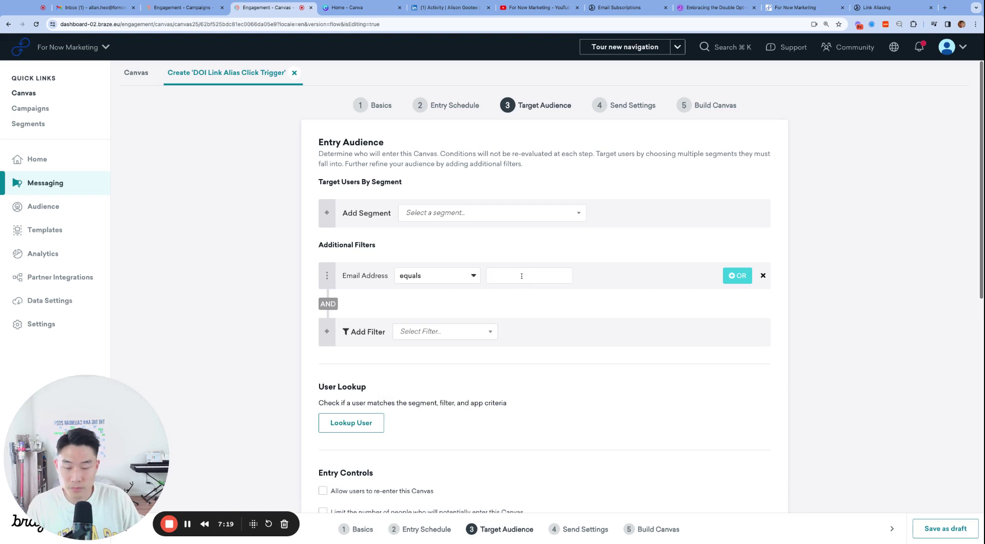
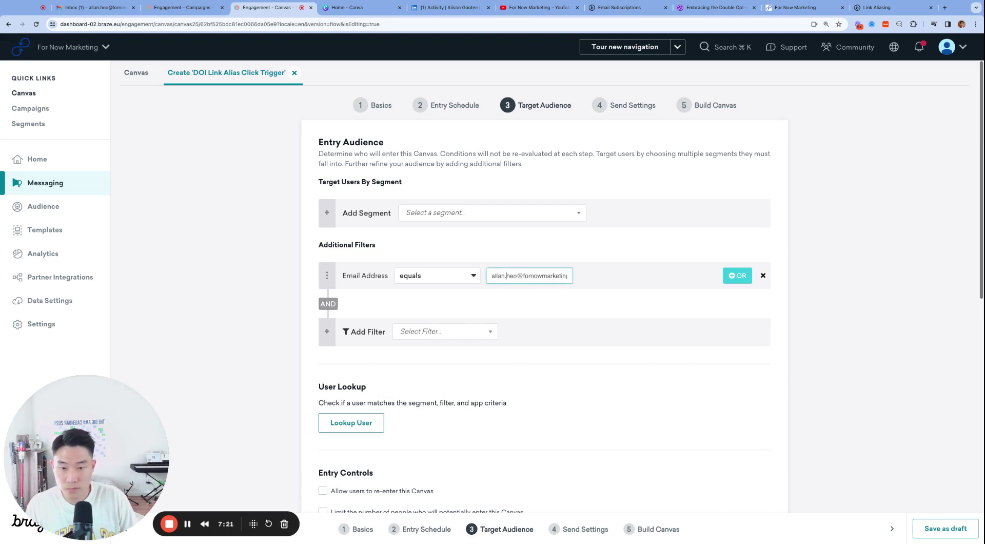
click(507, 275)
key(Delete)
key(Delete)
key(Delete)
key(Delete)
scroll(548, 374, down, 4)
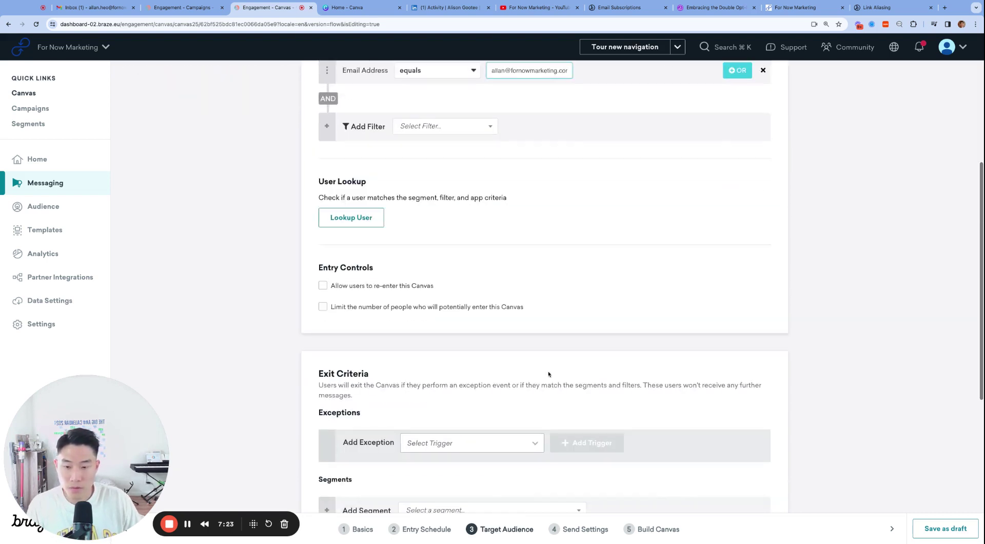
scroll(548, 374, down, 3)
scroll(547, 374, up, 7)
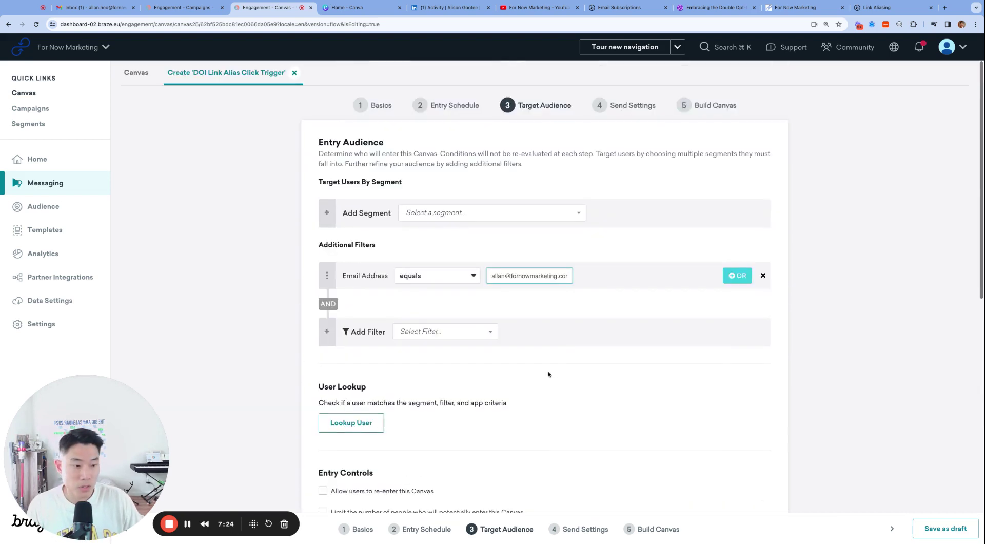
In Build Canvas, drag a User Update step below Variant 1.
click(716, 106)
scroll(326, 302, down, 3)
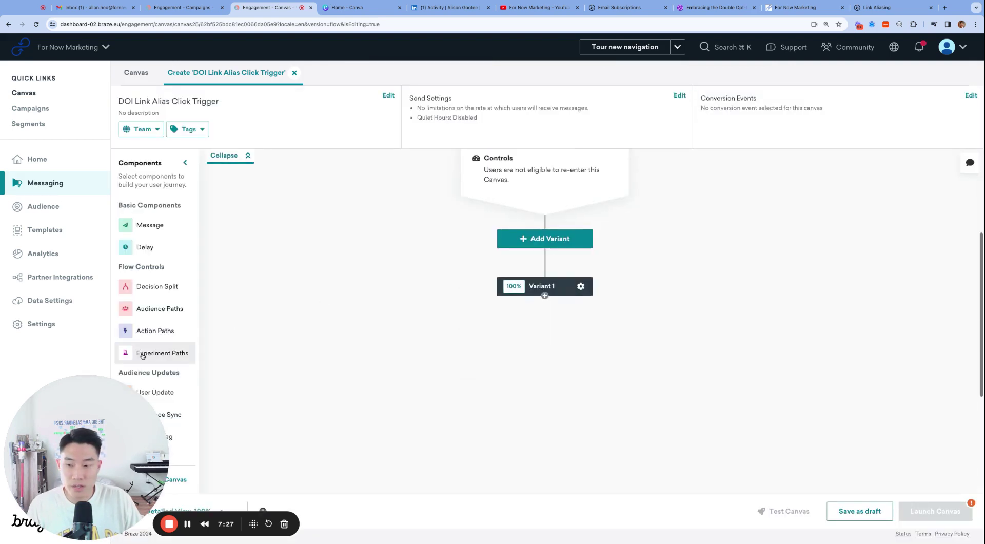
drag(143, 355, 154, 308)
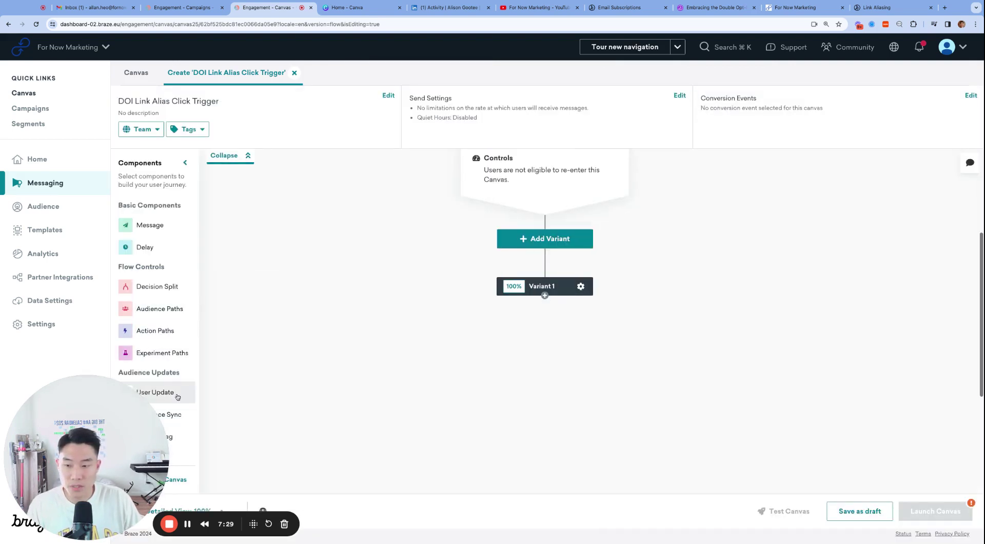
drag(177, 396, 539, 369)
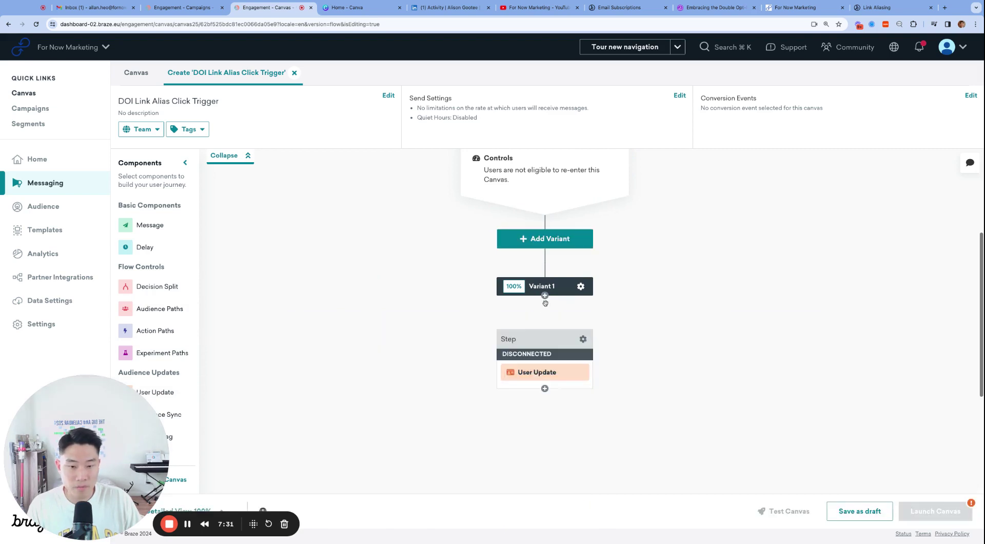
drag(545, 296, 545, 331)
Link Variant 1 to User Update and paste Advanced JSON setting email_subscribe to opted_in.
click(538, 372)
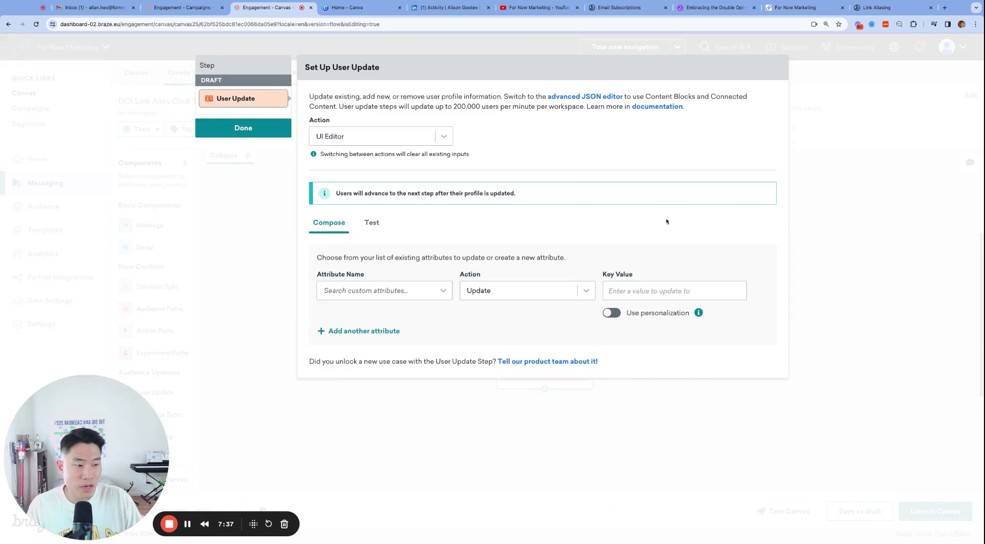
click(409, 136)
click(360, 189)
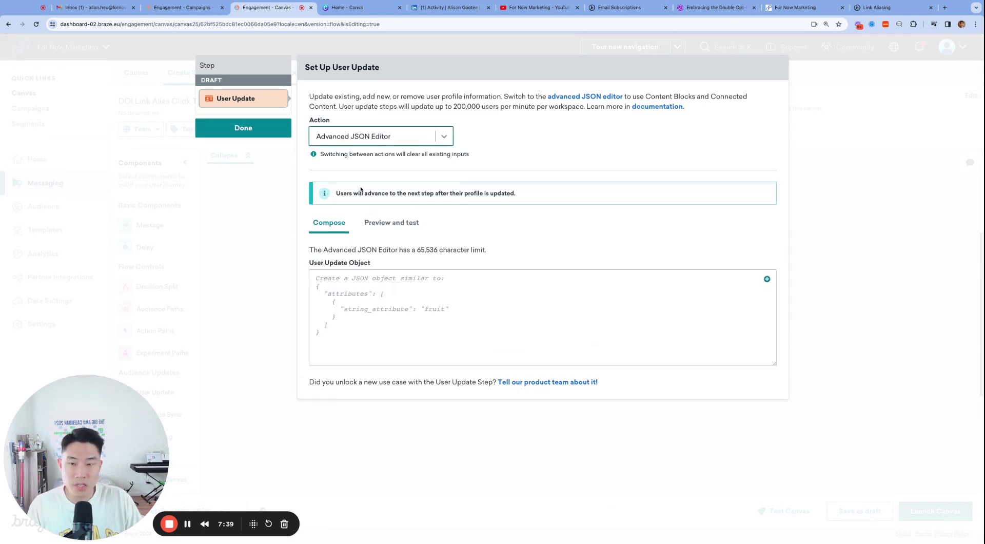
click(718, 287)
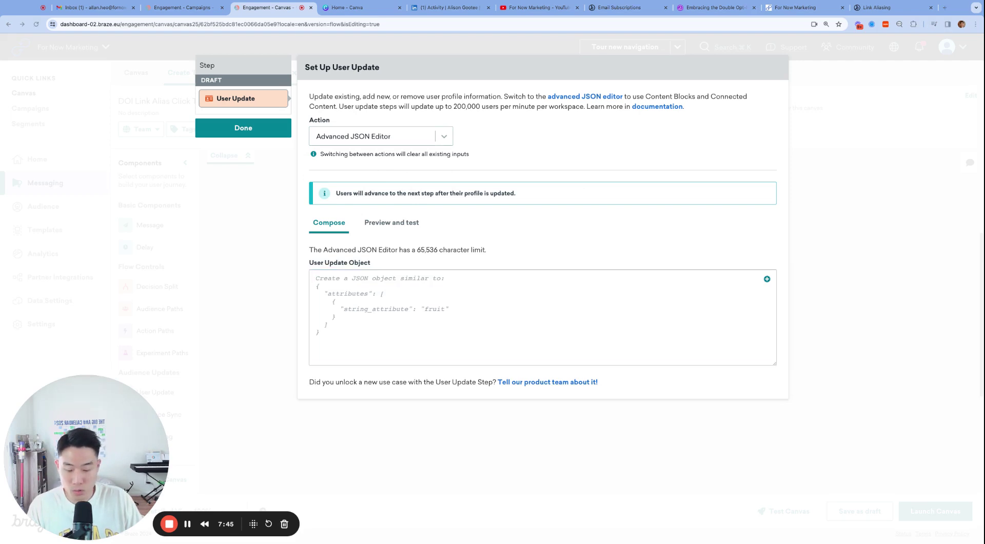
click(462, 280)
text({   "attributes": [     {       "email_subscribe": "opted_in"     }   ] })
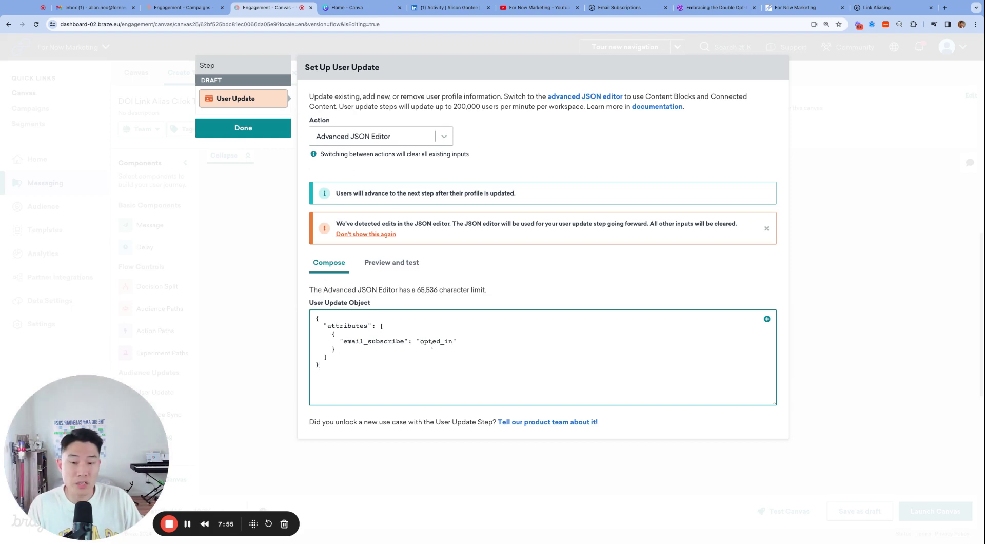
click(244, 127)
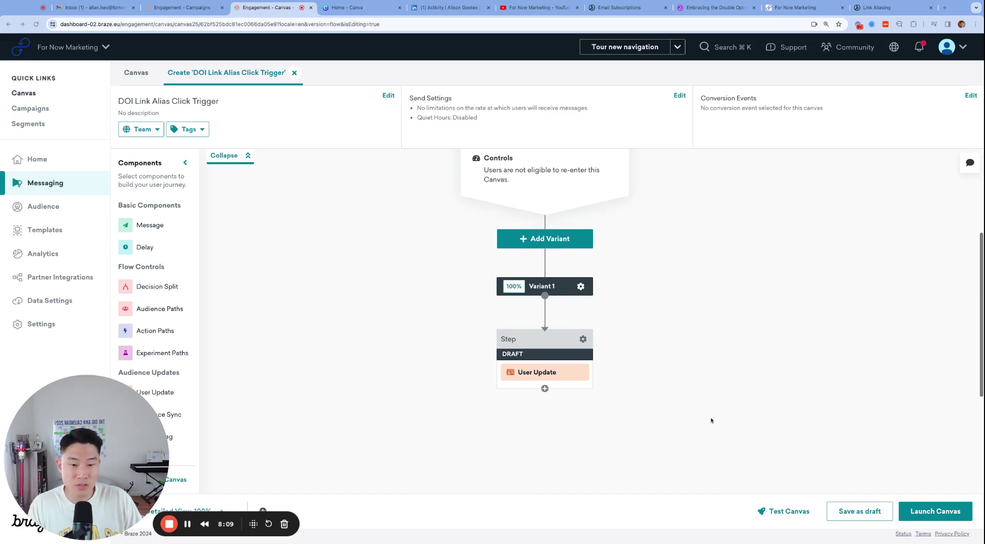
Launch the DOI Link Alias Click Trigger canvas and review its details page.
scroll(710, 420, down, 2)
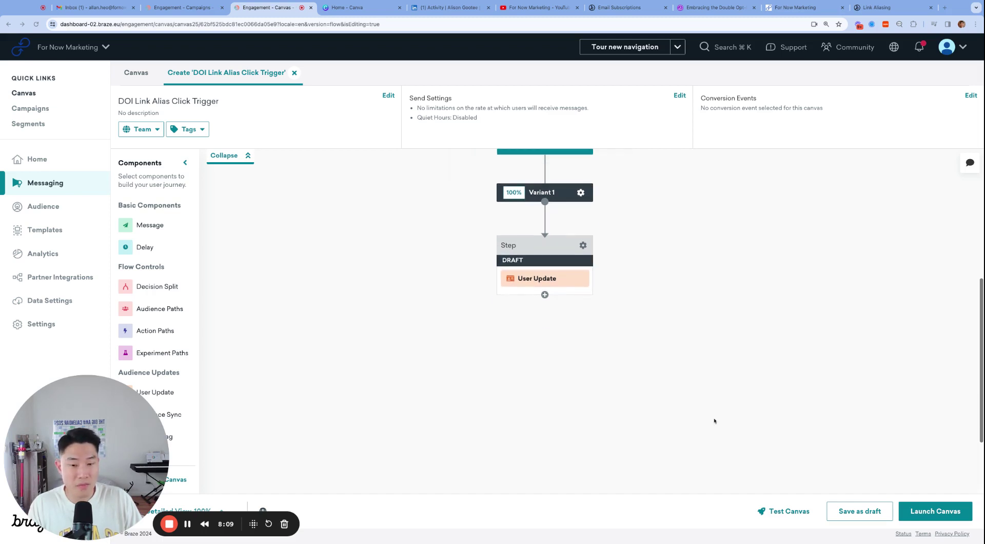
click(938, 517)
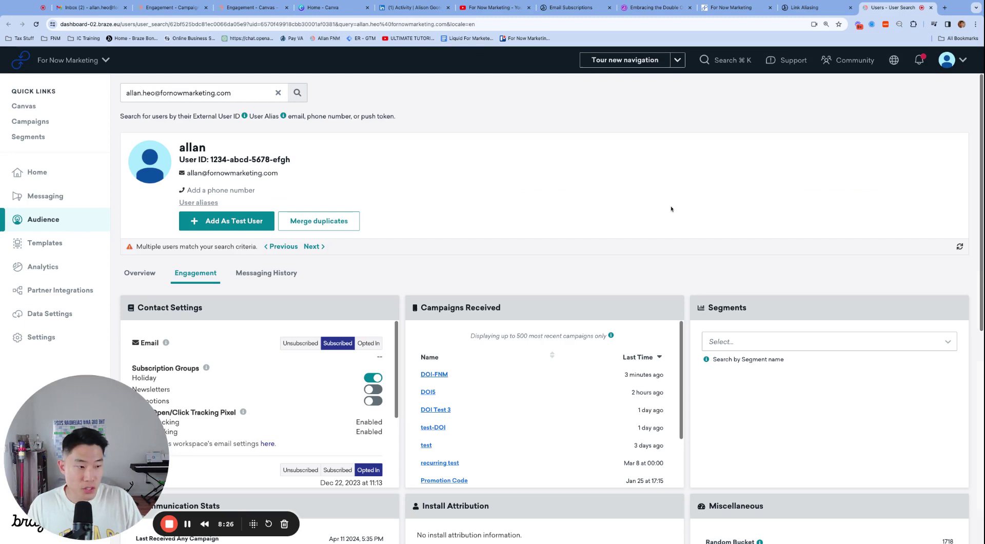
scroll(507, 246, down, 1)
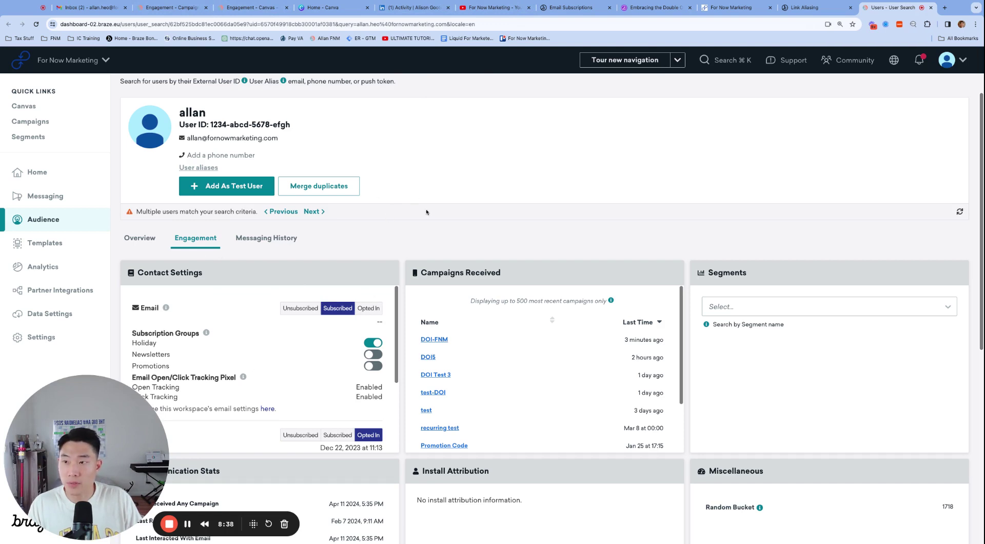
Click 'Sign me up for emails!' in the Welcome DOI email, then return to Braze.
click(88, 7)
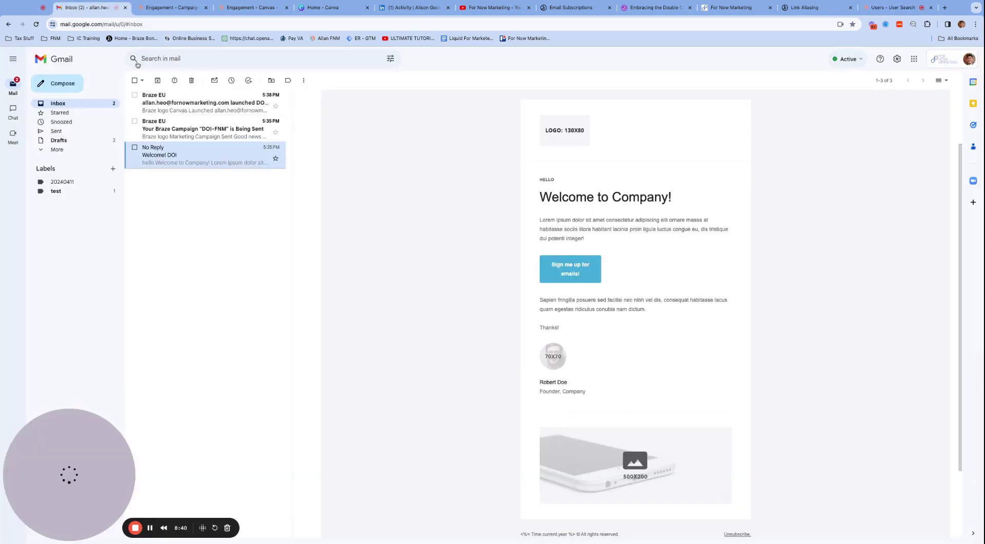
click(184, 152)
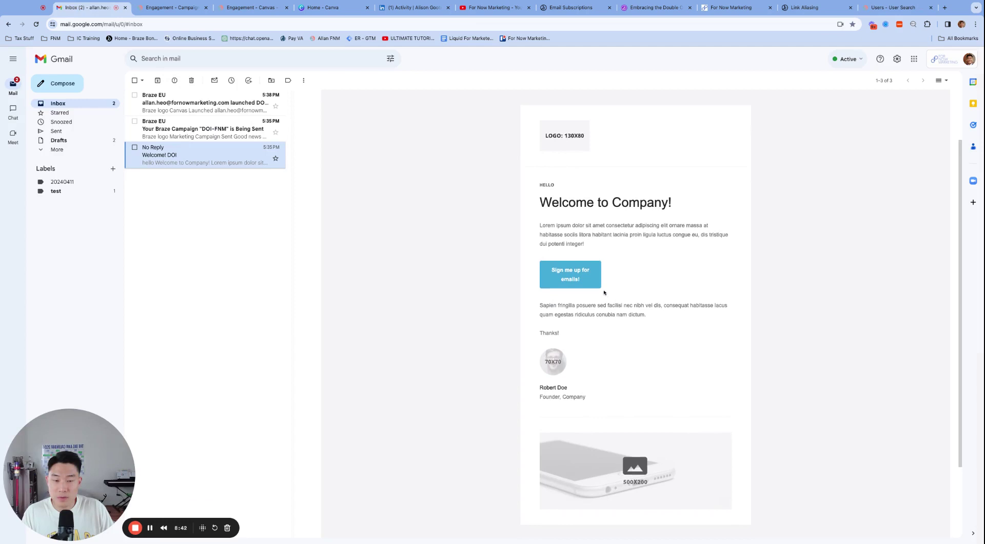
click(565, 308)
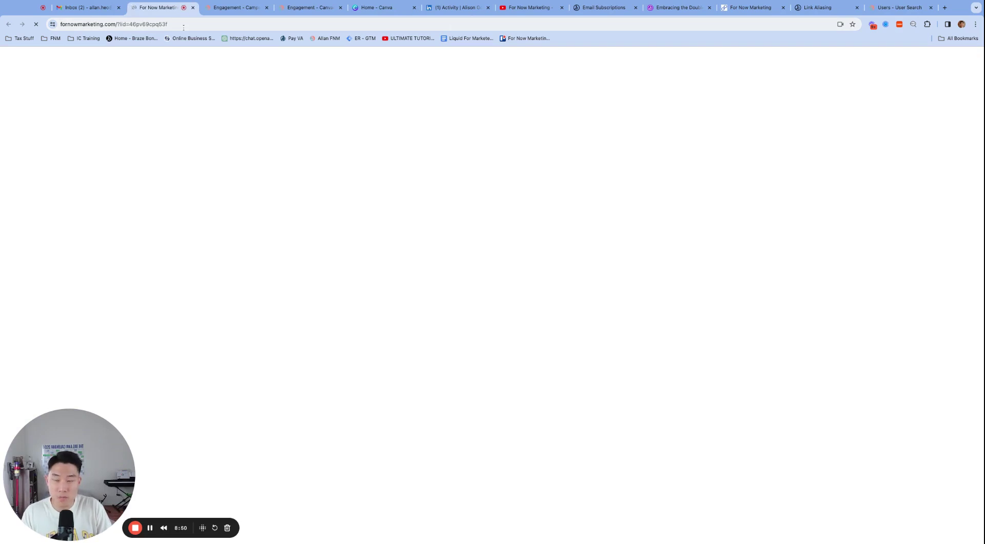
key(super+9)
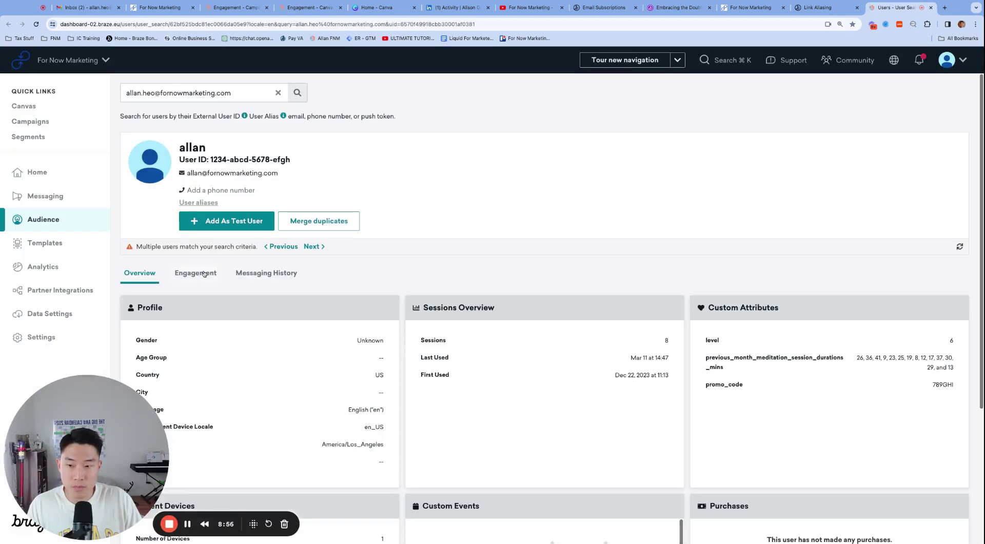
Confirm the Engagement tab shows email Opted In and sort received Canvas messages by name.
click(203, 274)
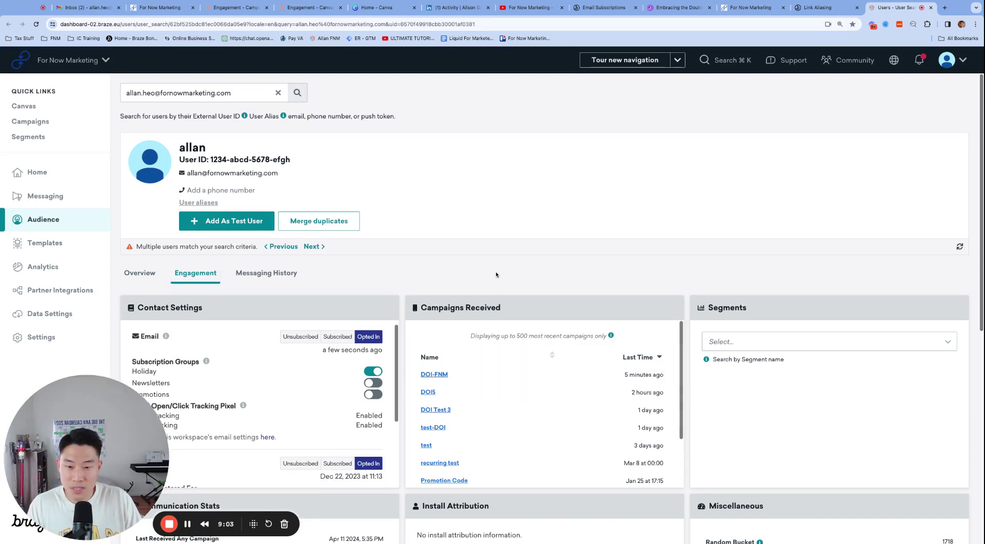
scroll(415, 400, down, 2)
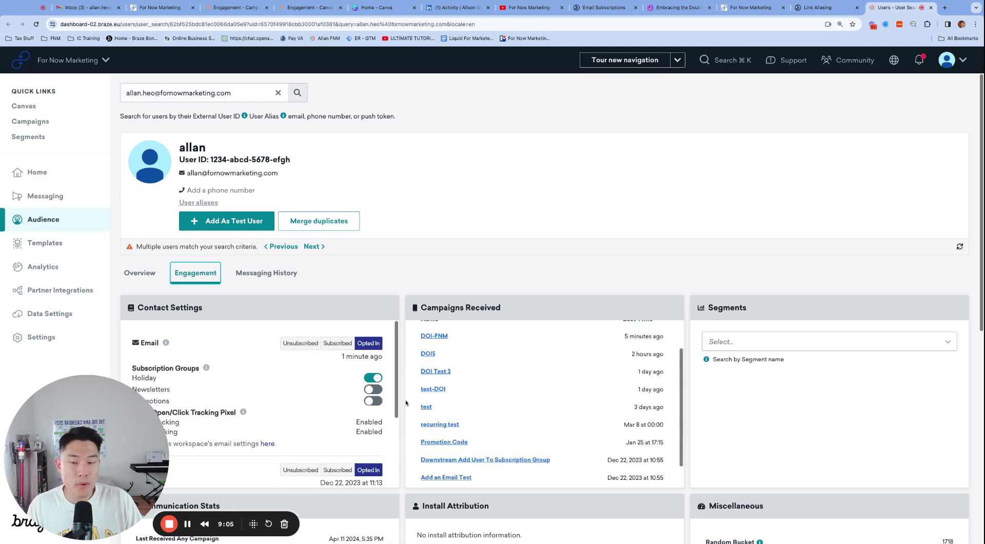
scroll(395, 438, down, 3)
scroll(394, 437, down, 7)
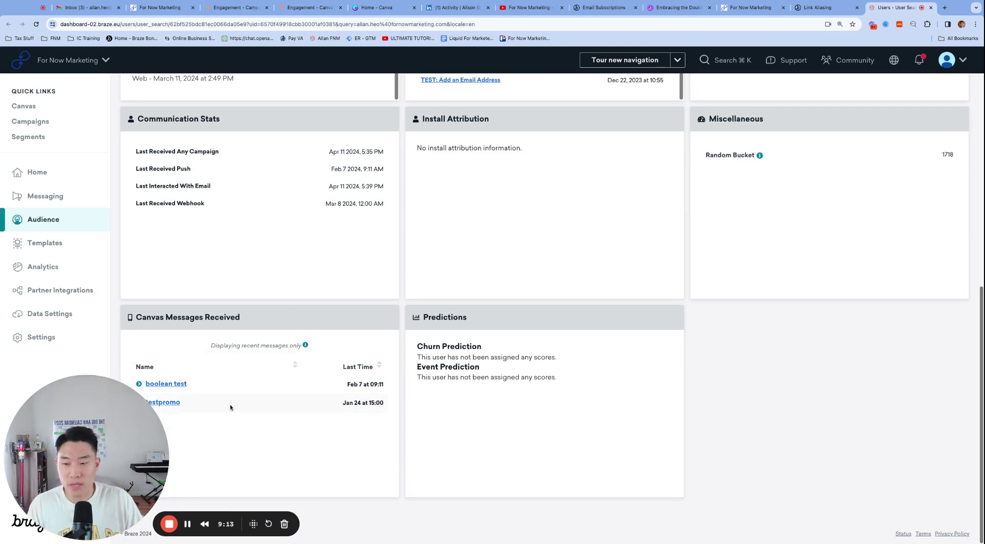
click(273, 365)
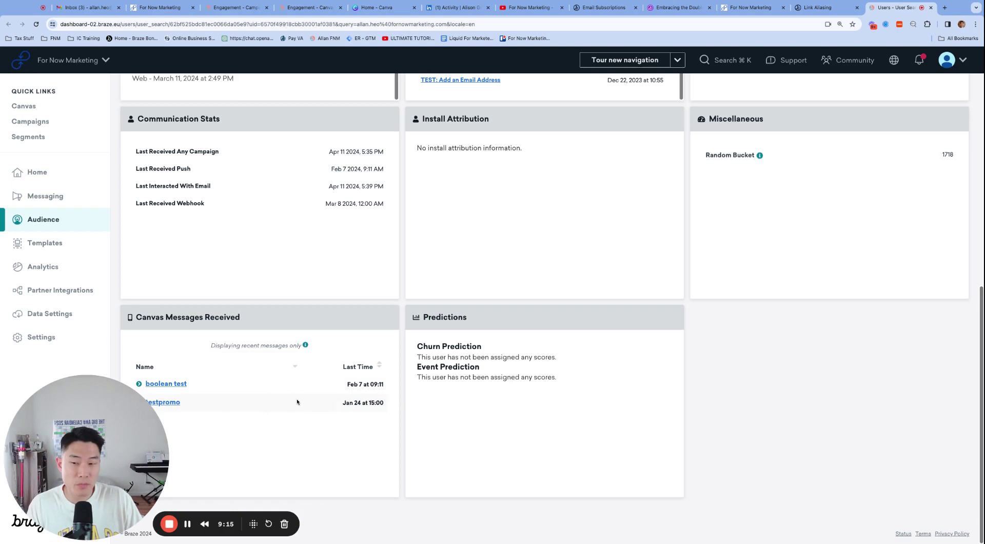
scroll(276, 359, up, 10)
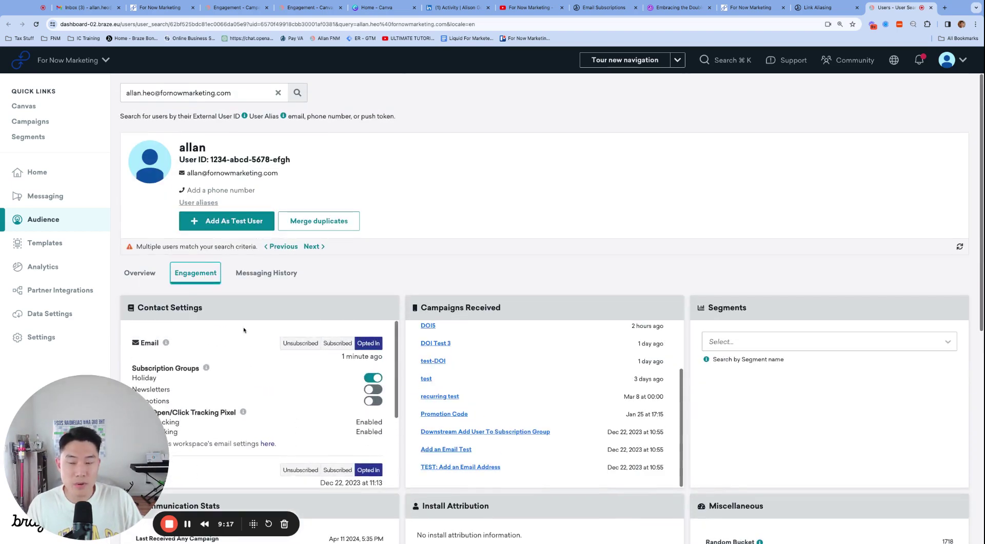